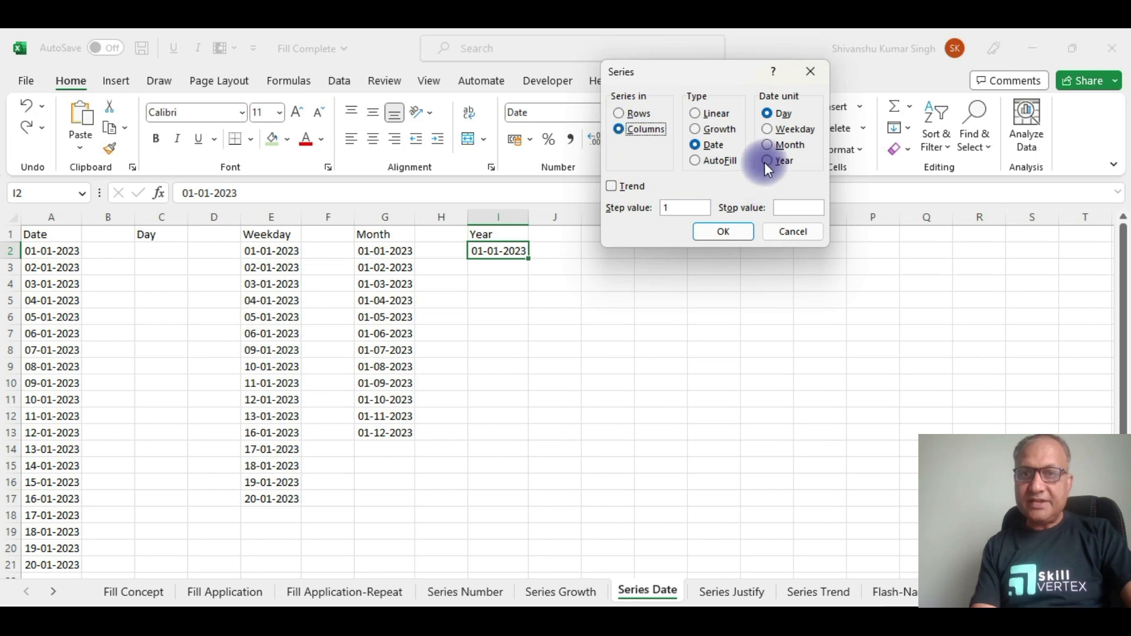
# - Fill the Year column down from I2 with a yearly date series that stops at 01-01-2030
pyautogui.click(789, 205)
pyautogui.write('01-01-2')
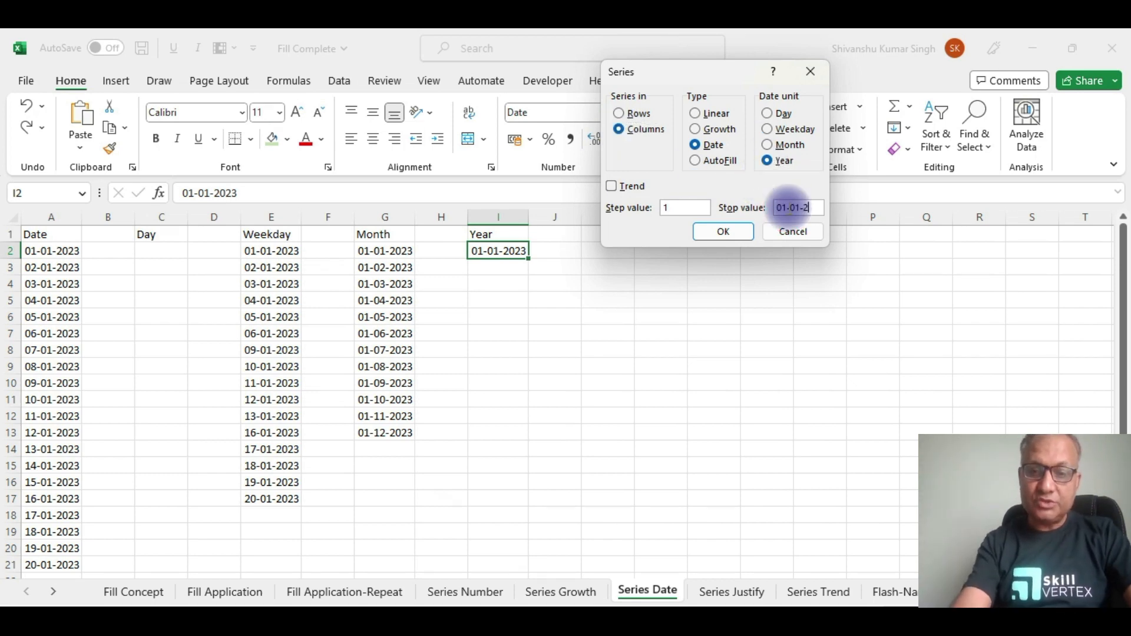
pyautogui.write('030')
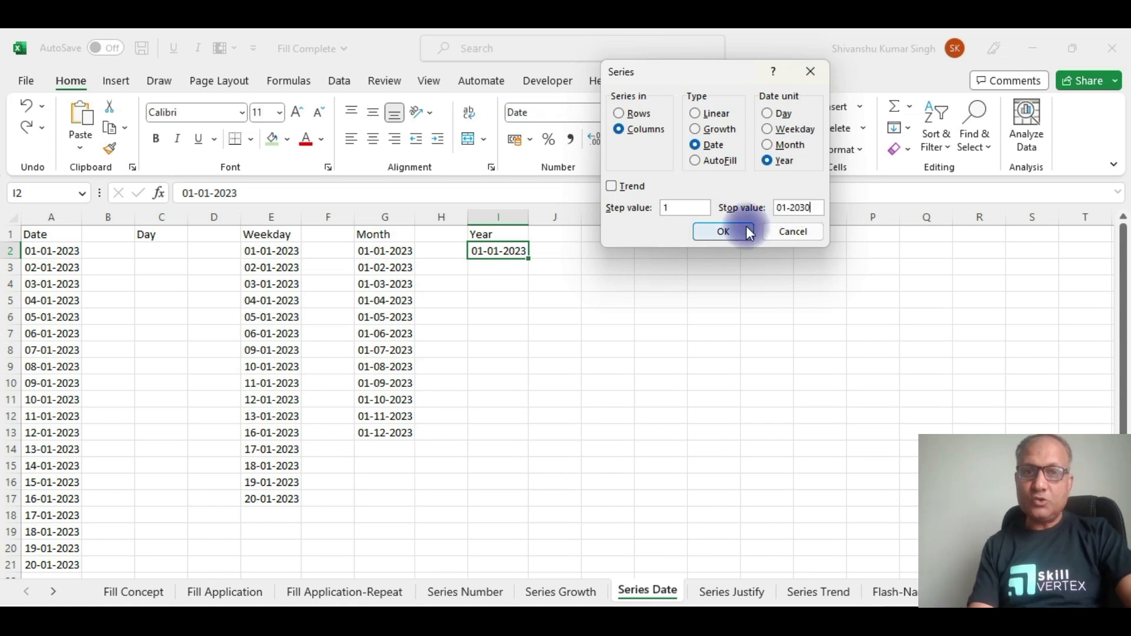
pyautogui.click(724, 231)
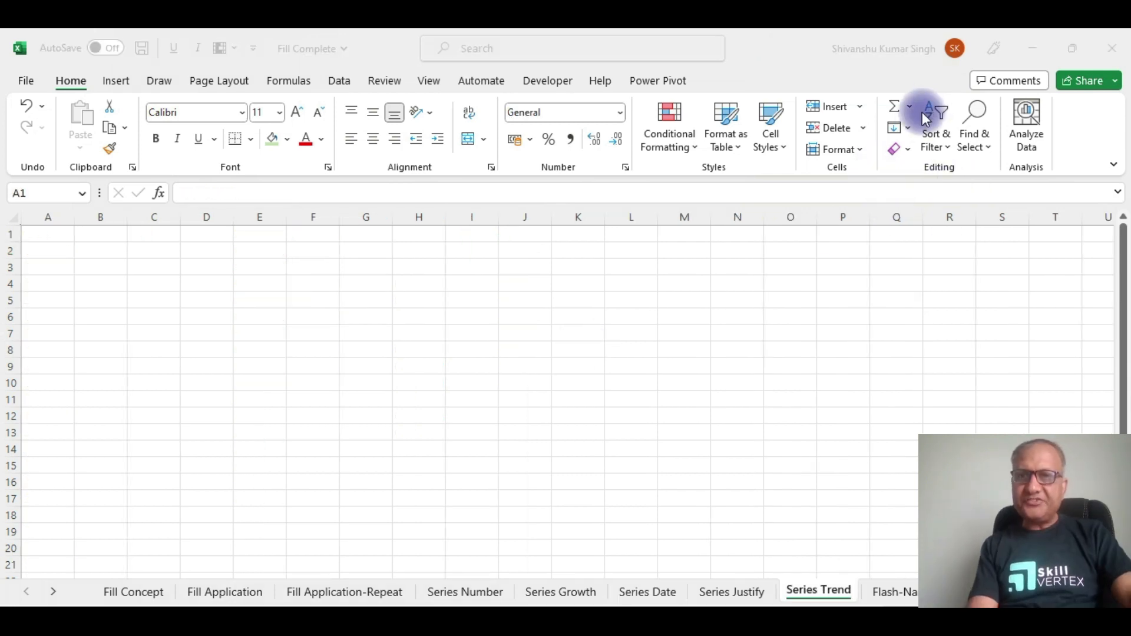
pyautogui.click(914, 127)
pyautogui.click(907, 128)
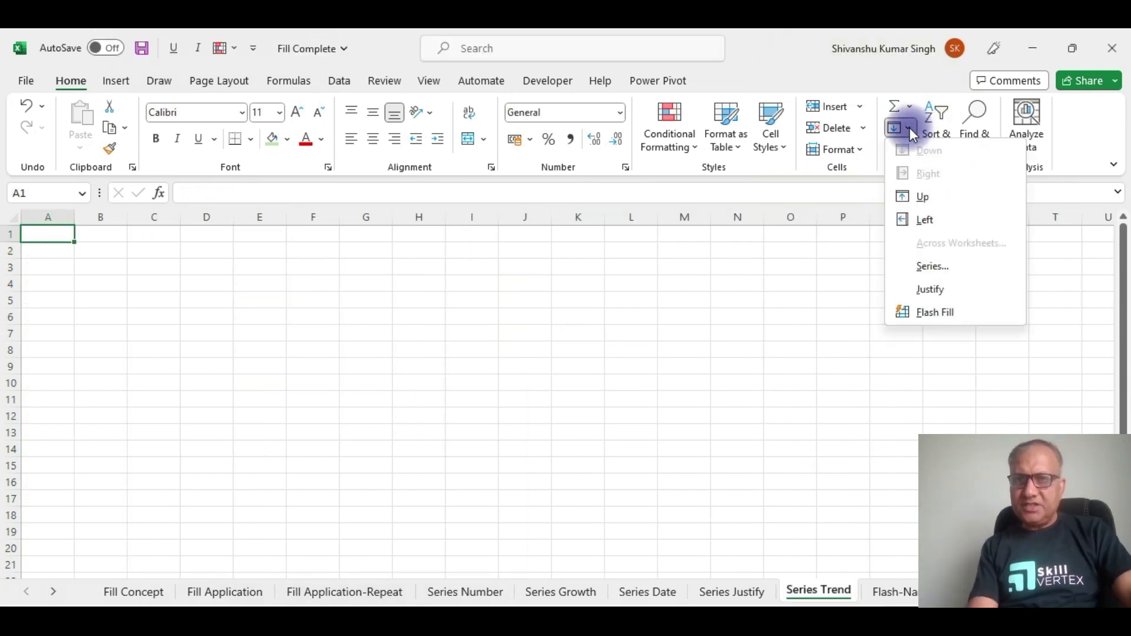
pyautogui.click(932, 265)
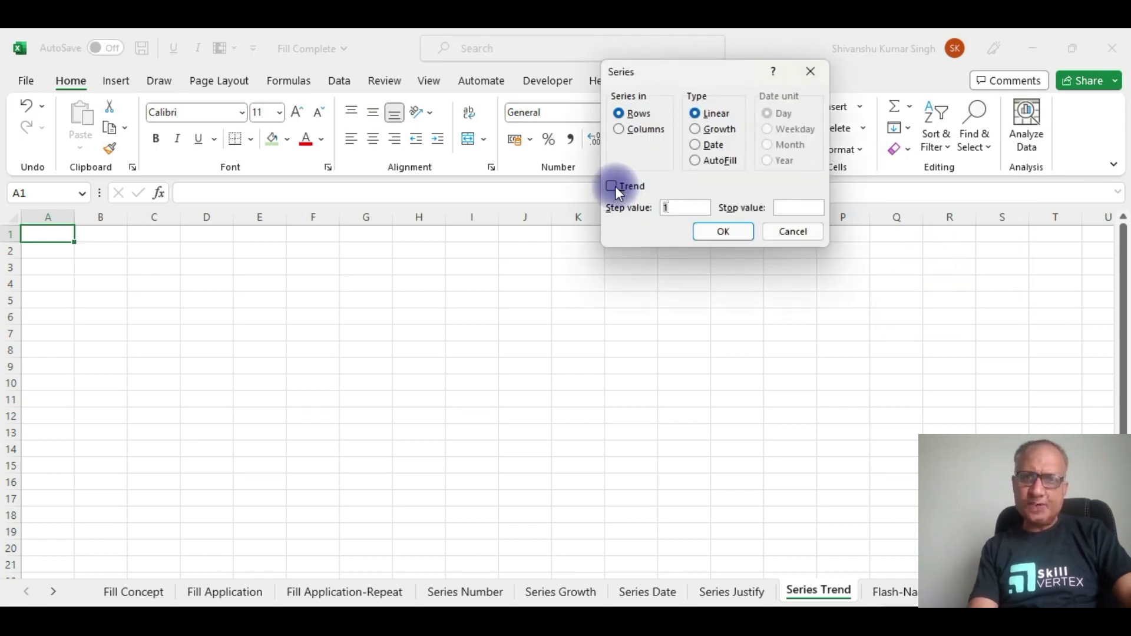
pyautogui.click(810, 71)
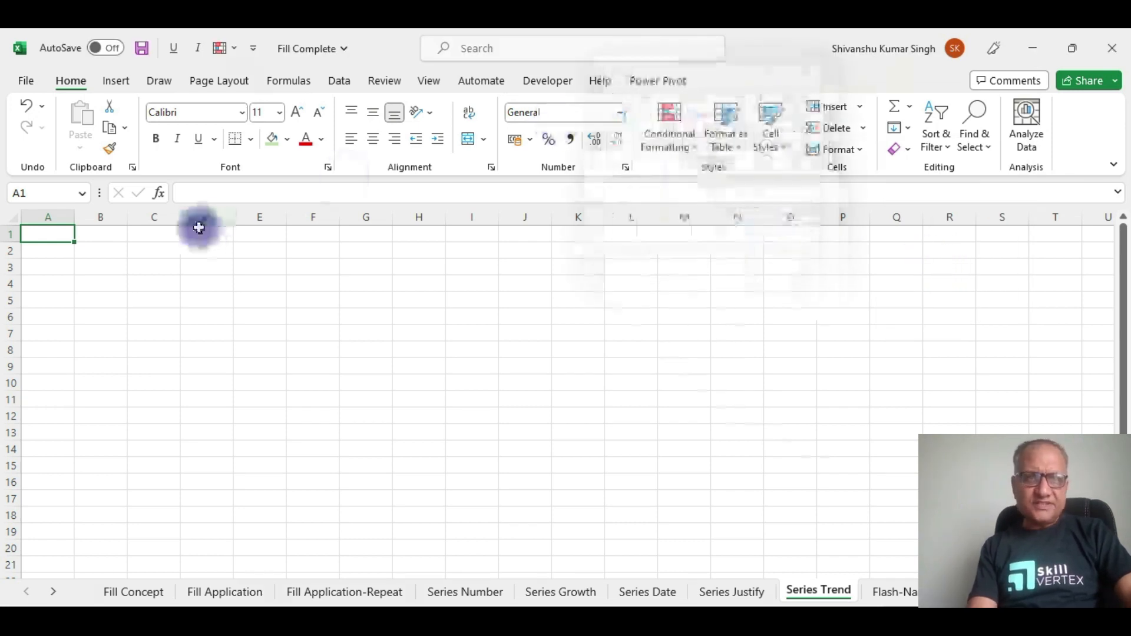
# - Enter Jan in A1 of the Series Trend sheet and autofill the months down to Dec in A12
pyautogui.doubleClick(62, 236)
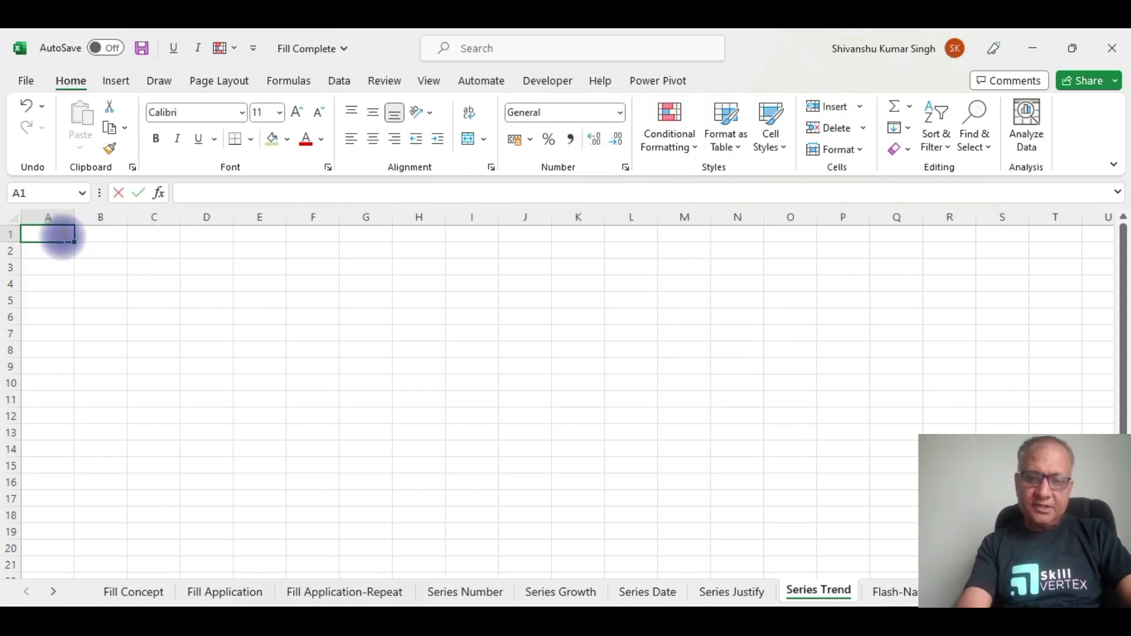
pyautogui.write('Jan')
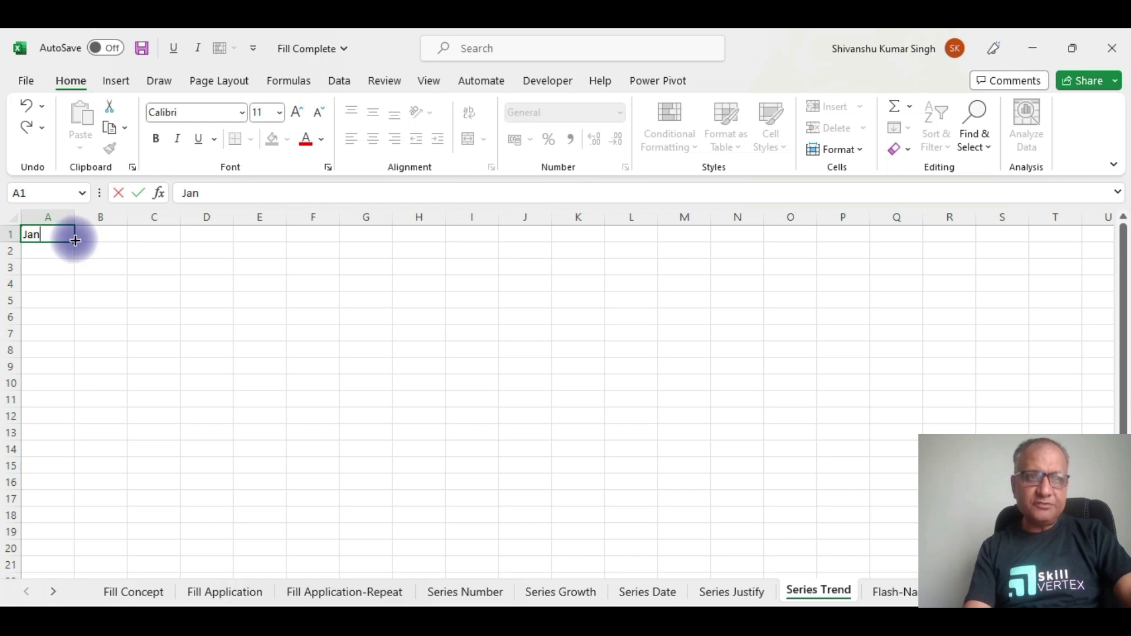
pyautogui.moveTo(74, 241); pyautogui.dragTo(80, 425)
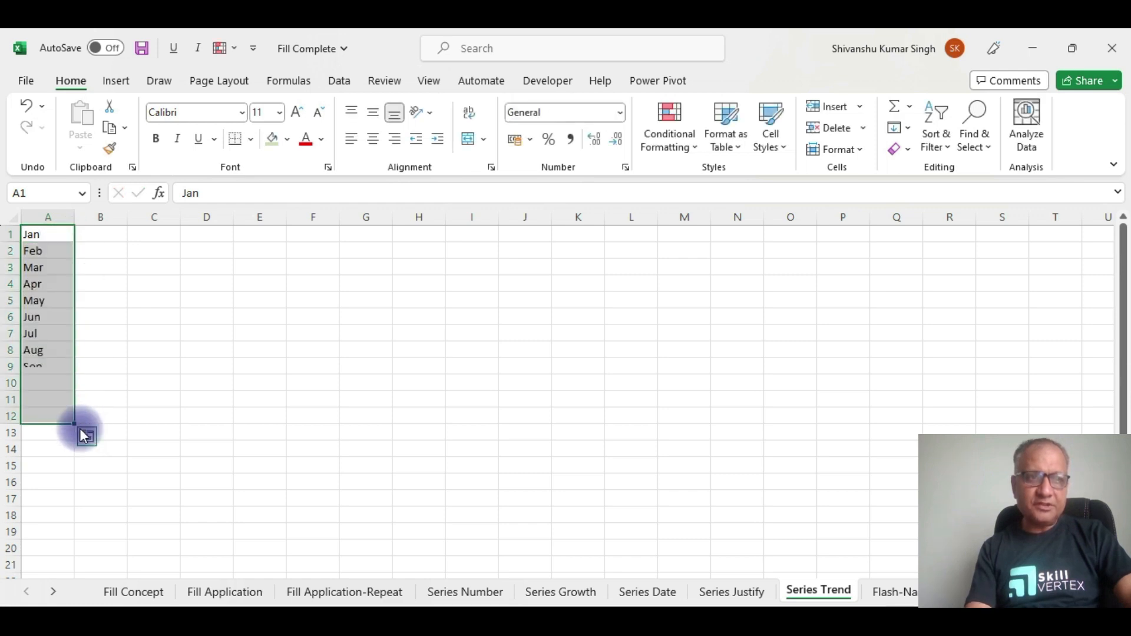
# - Enter 200 beside Jan in B1 and 300 beside Dec in B12
pyautogui.click(101, 232)
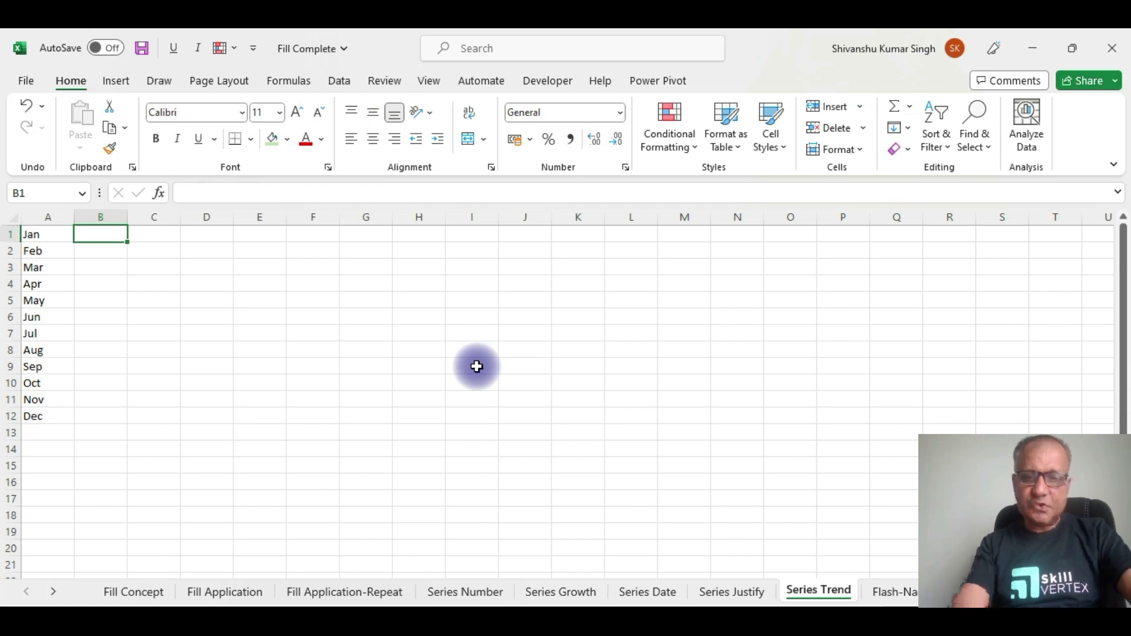
pyautogui.write('200')
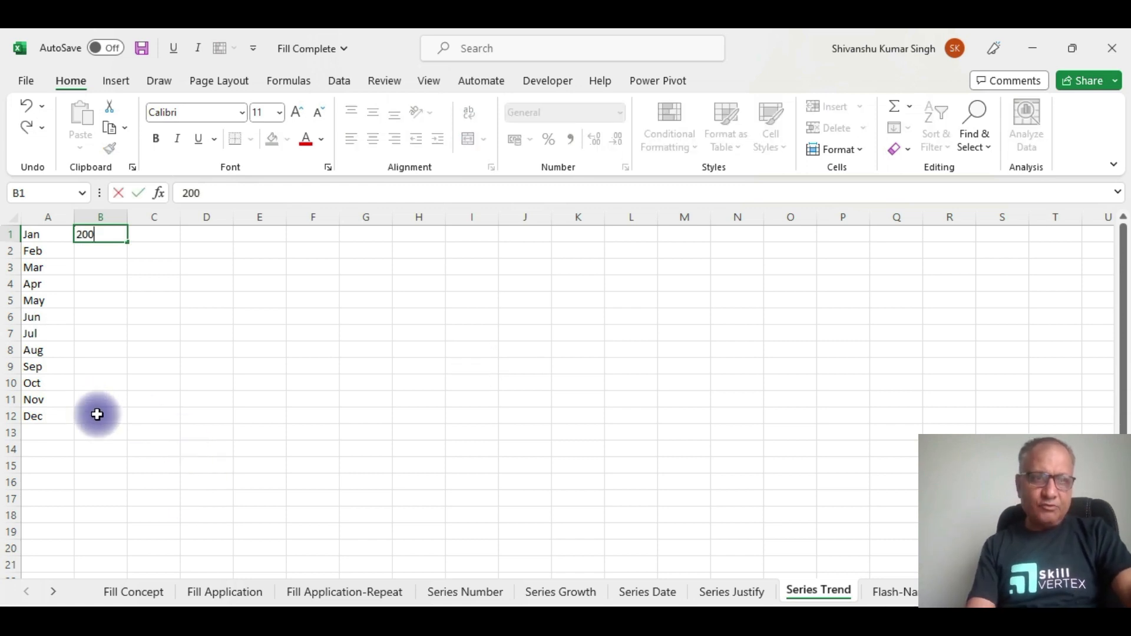
pyautogui.click(97, 415)
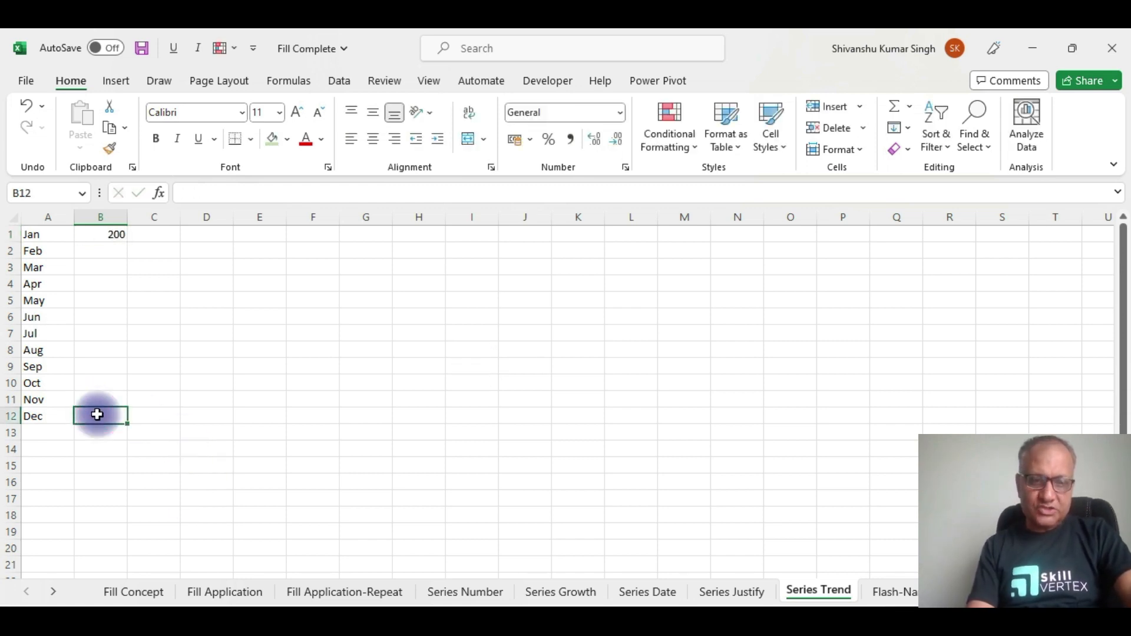
pyautogui.write('300')
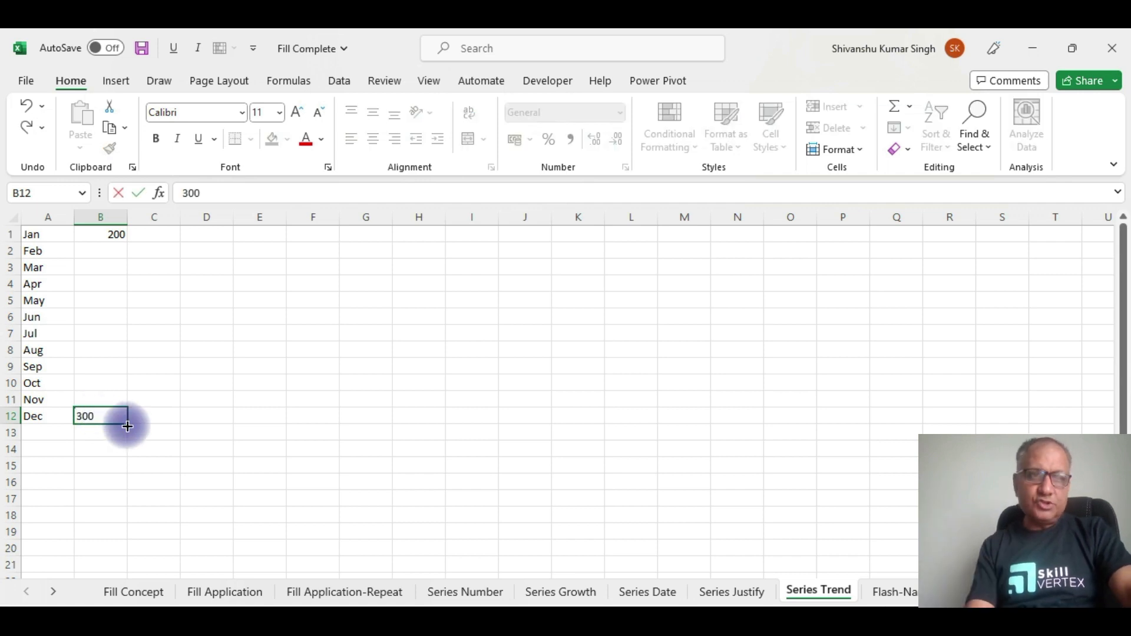
pyautogui.click(213, 447)
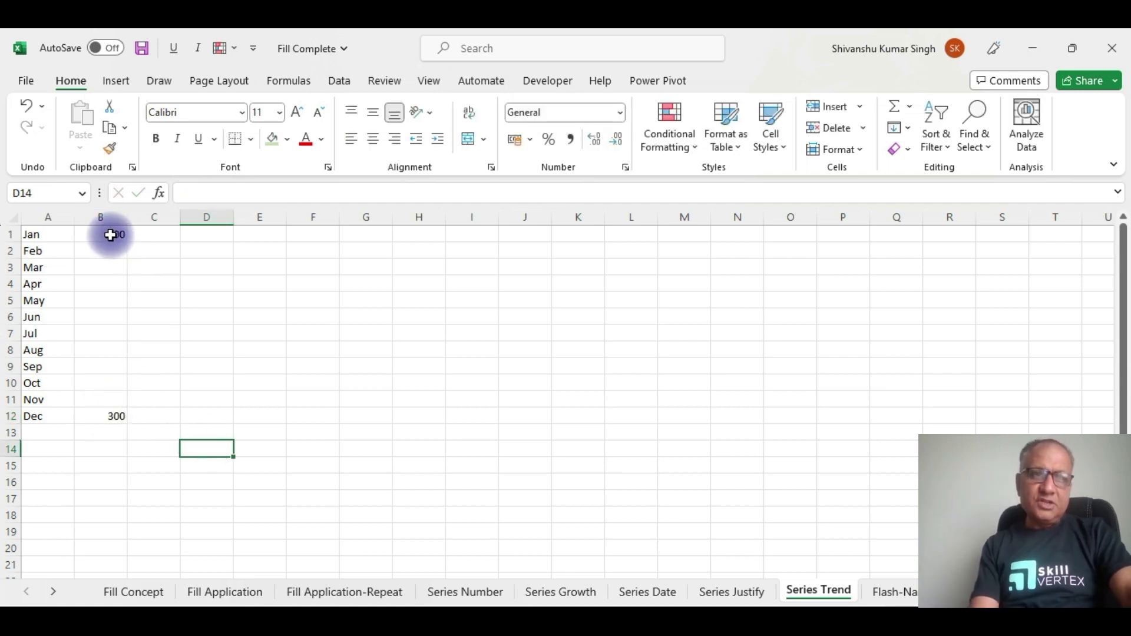
# - Fill B1:B12 with a linear Trend series in columns between the January and December values
pyautogui.moveTo(109, 234); pyautogui.dragTo(96, 413)
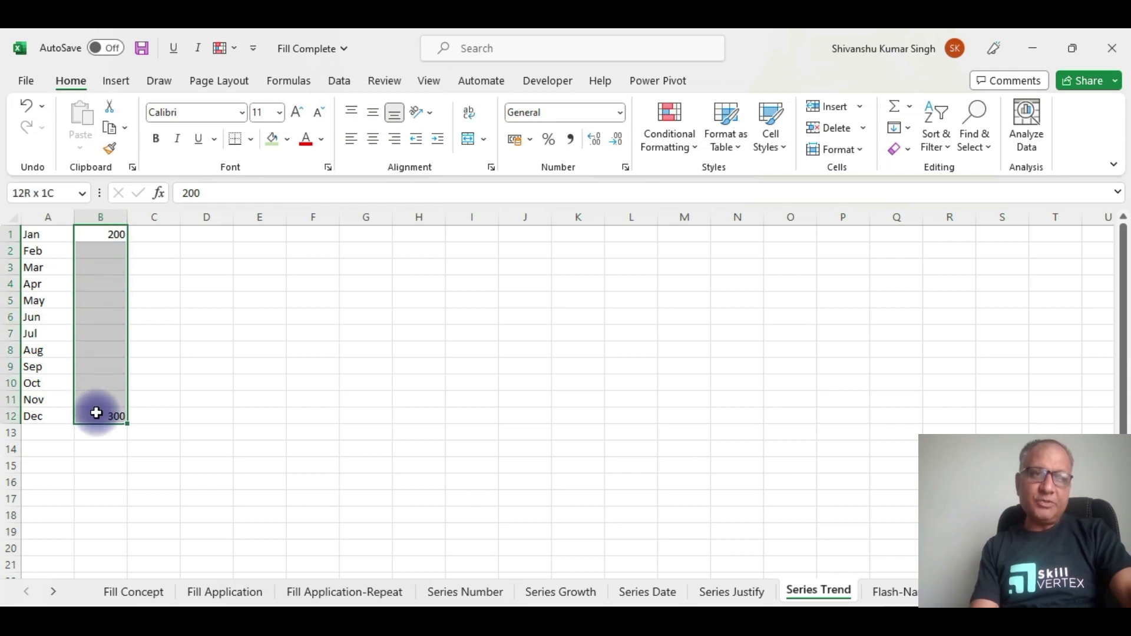
pyautogui.click(111, 234)
pyautogui.moveTo(109, 237); pyautogui.dragTo(105, 408)
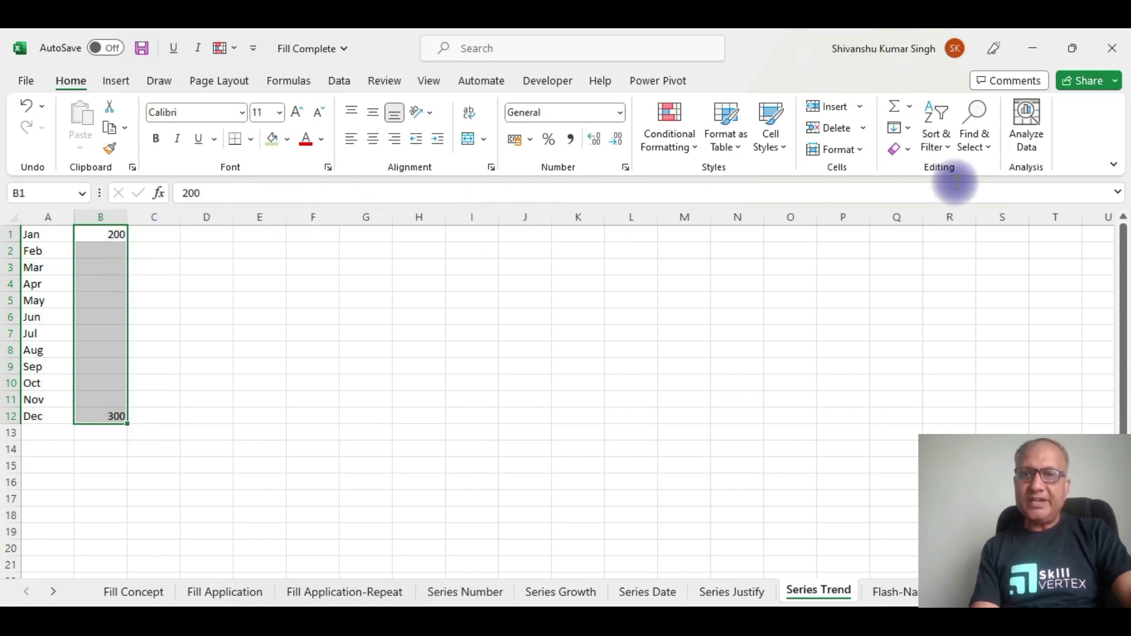
pyautogui.click(909, 130)
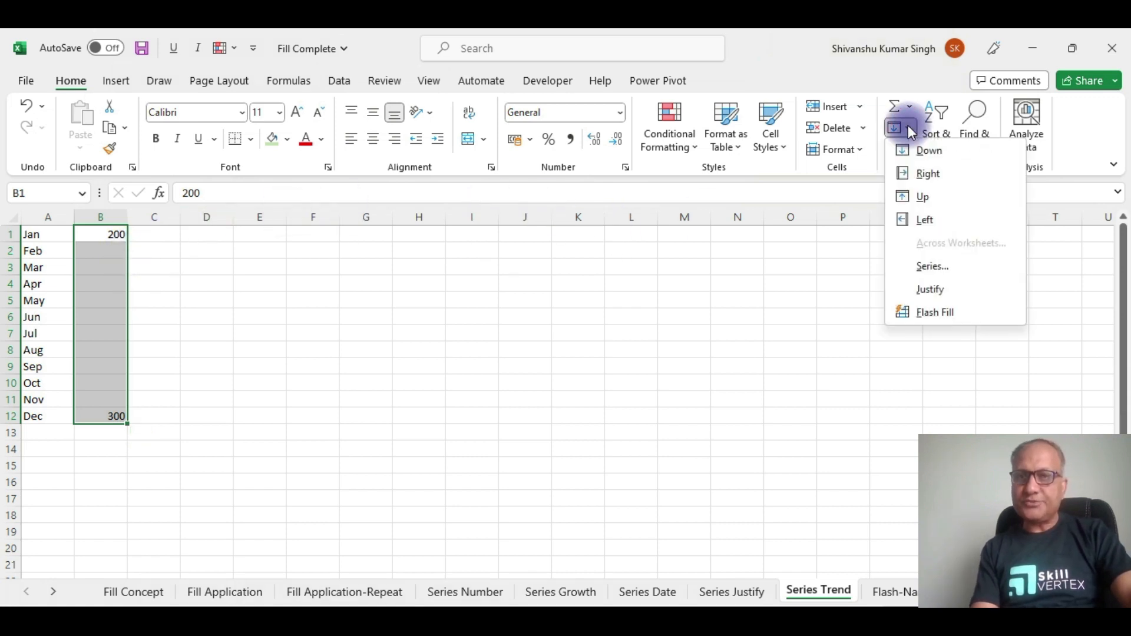
pyautogui.click(934, 271)
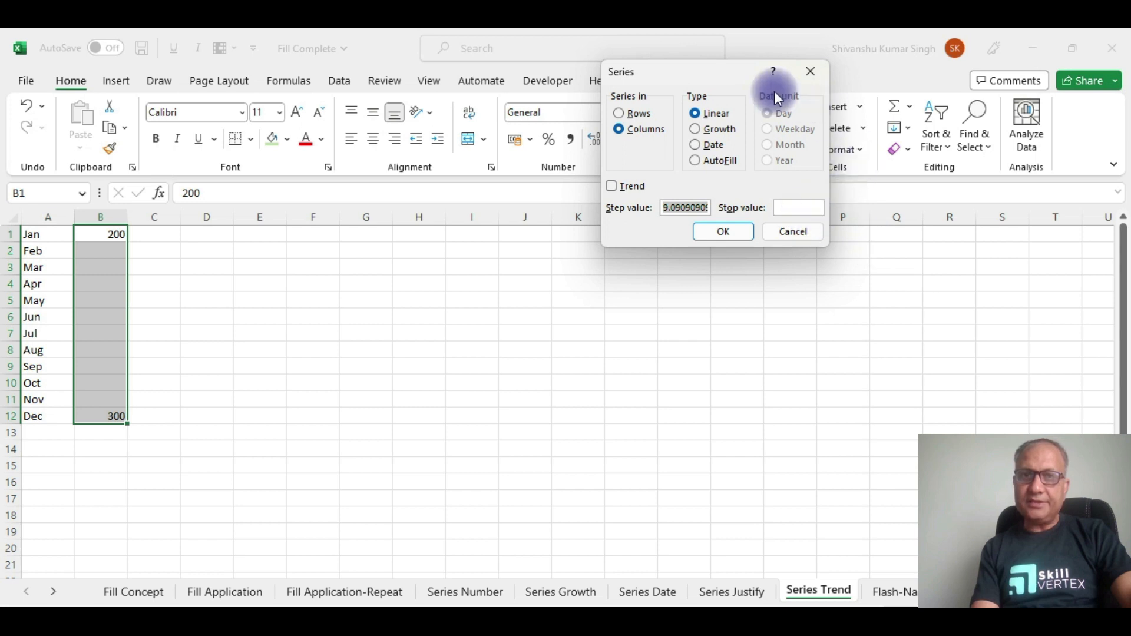
pyautogui.click(613, 186)
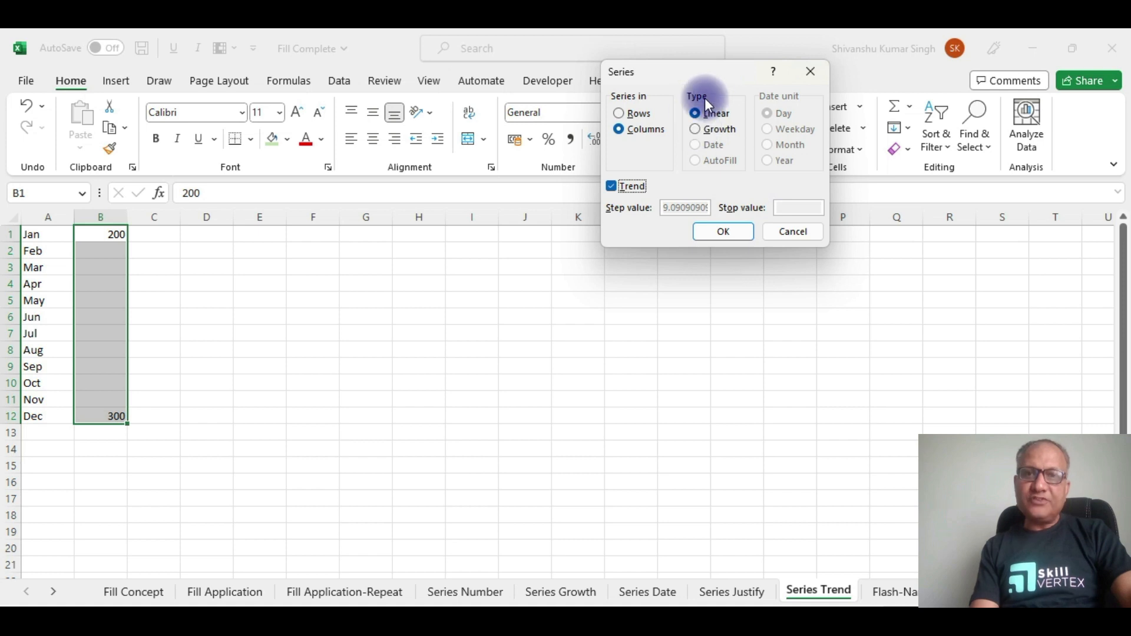
pyautogui.click(733, 234)
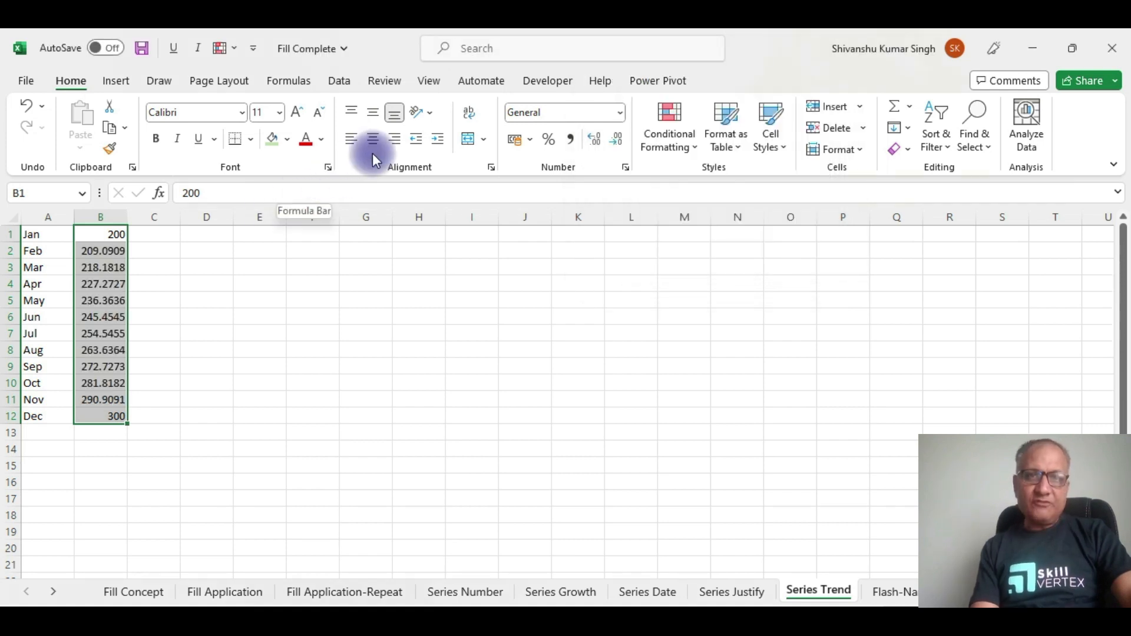
# - Format the trend values in B1:B12 as whole numbers without decimal places
pyautogui.click(593, 144)
pyautogui.click(593, 145)
pyautogui.click(593, 145)
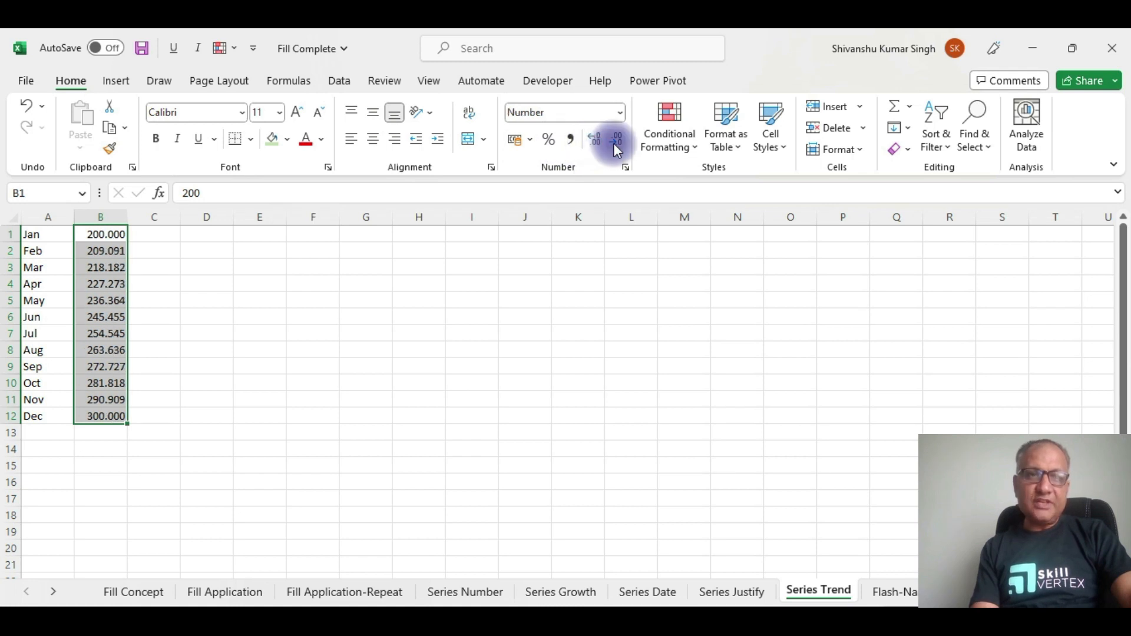
pyautogui.click(615, 143)
pyautogui.click(614, 143)
pyautogui.click(615, 143)
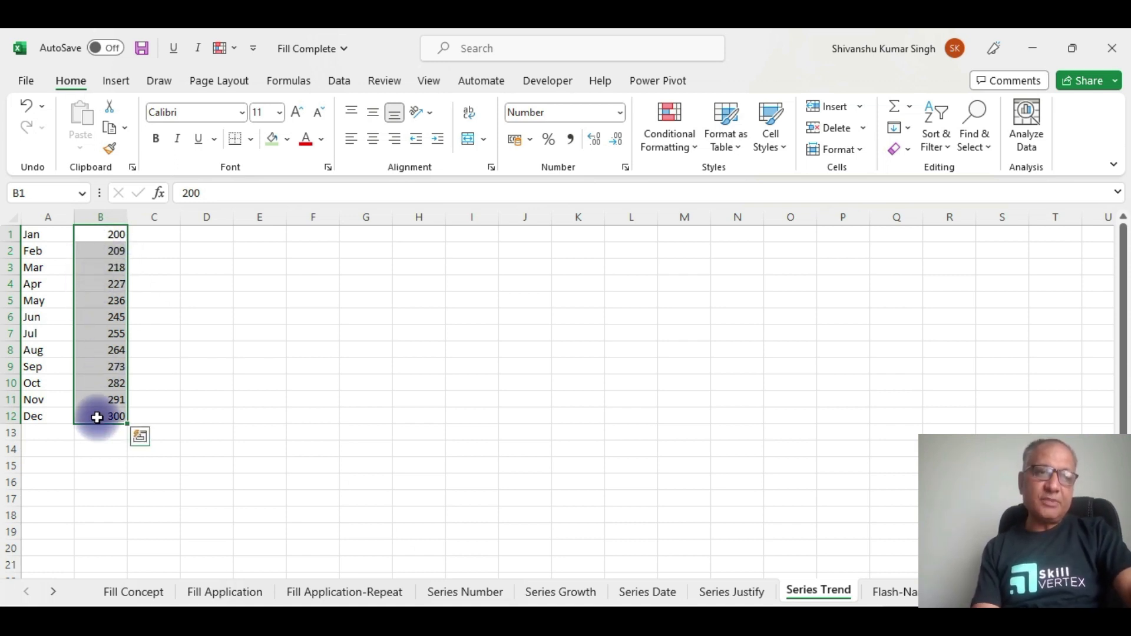
pyautogui.moveTo(104, 231); pyautogui.dragTo(97, 411)
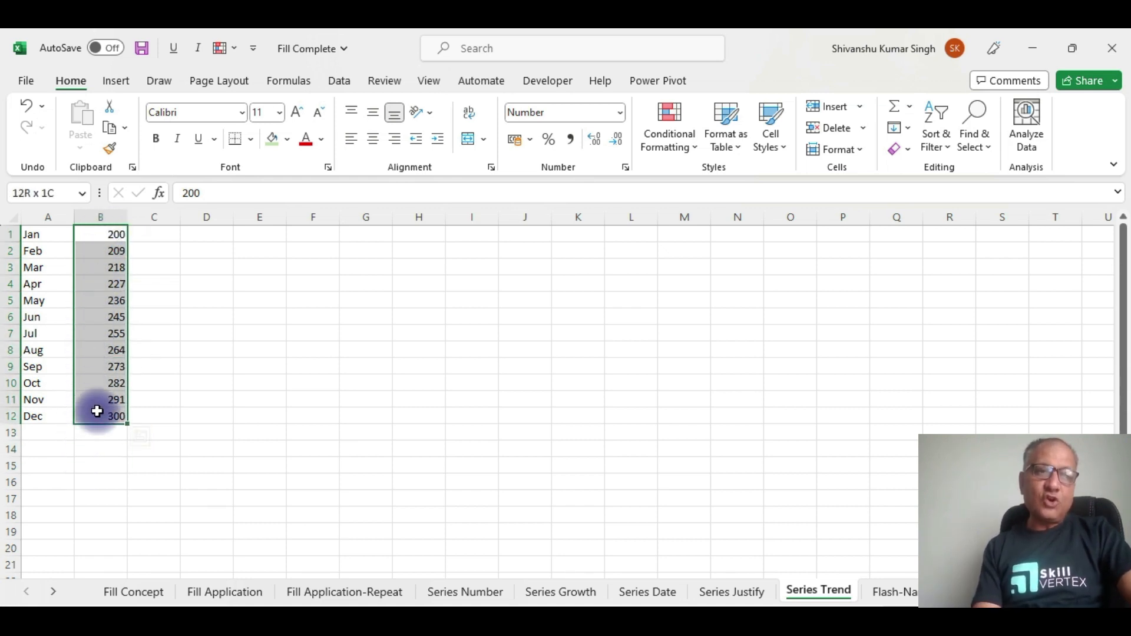
pyautogui.moveTo(98, 411); pyautogui.dragTo(96, 410)
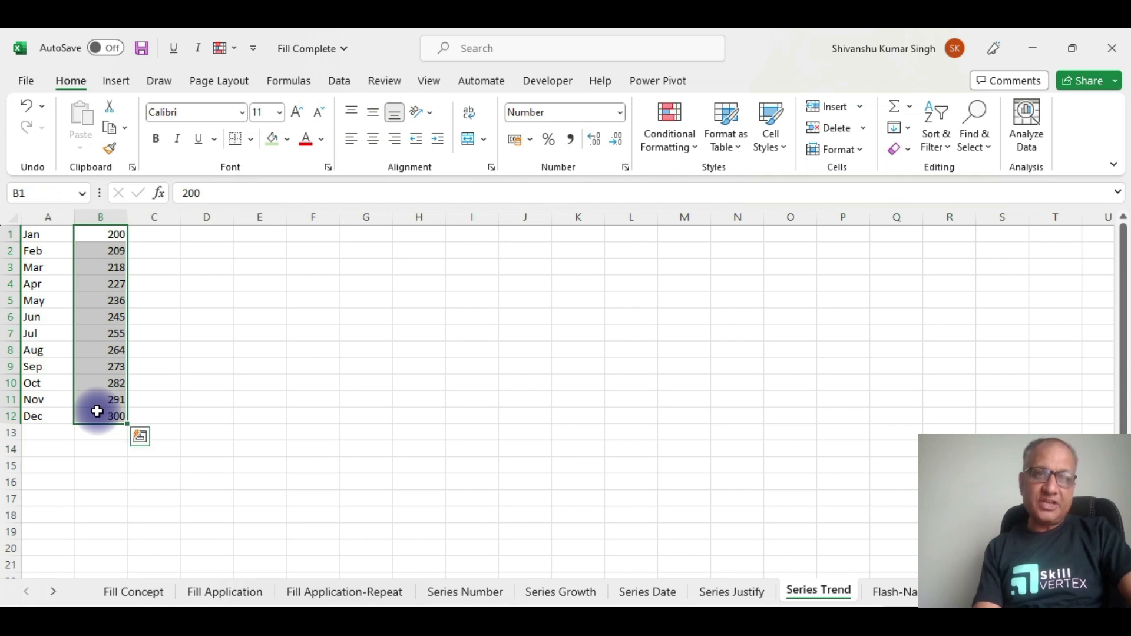
# - Enter 2023 in G1 and 3 in the adjacent cell H1
pyautogui.click(354, 232)
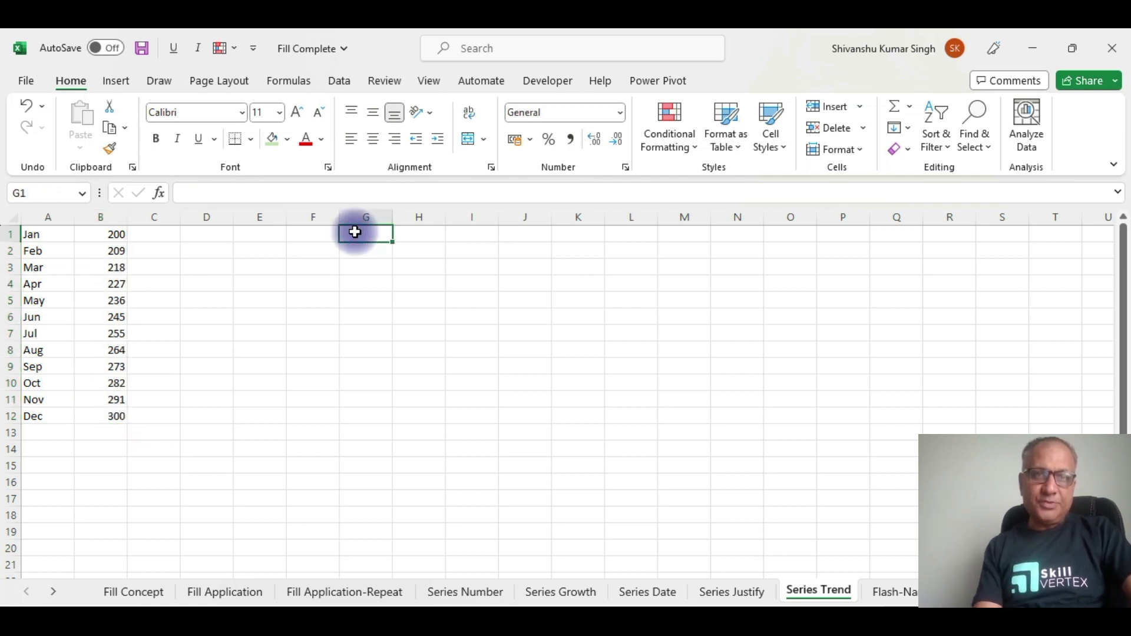
pyautogui.click(413, 237)
pyautogui.write('3')
pyautogui.click(367, 232)
pyautogui.write('2023')
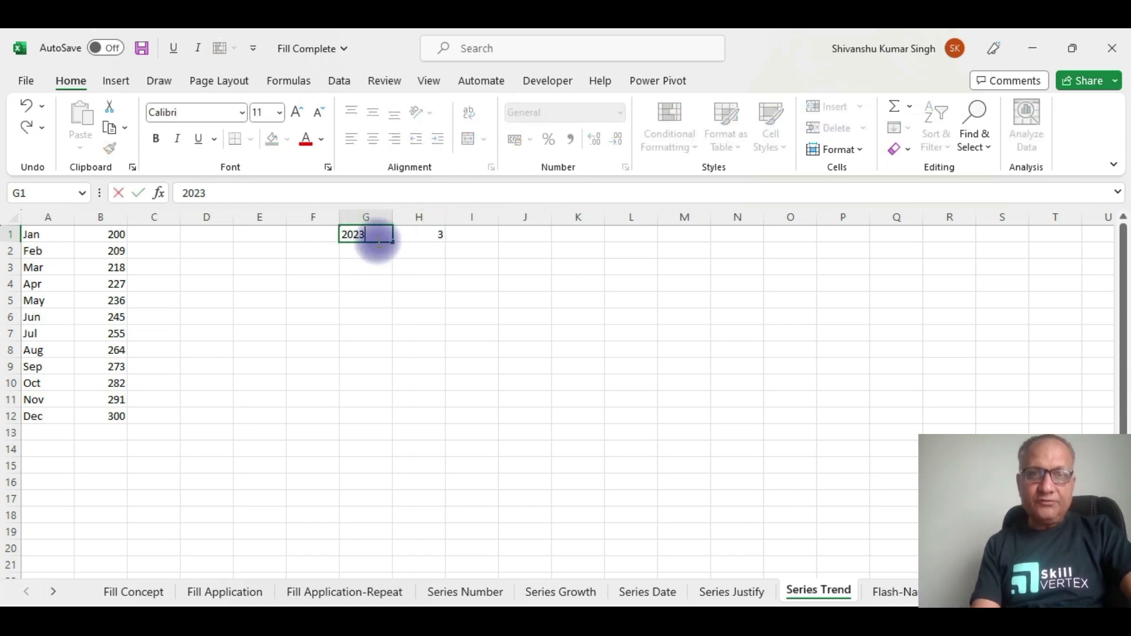
pyautogui.click(391, 267)
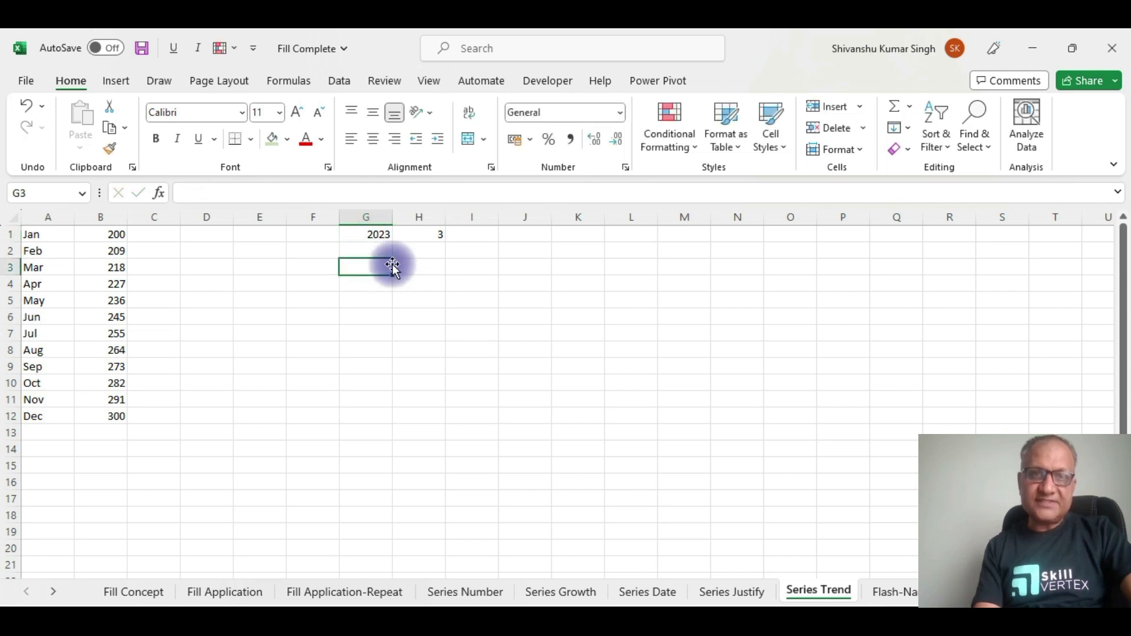
# - Fill column G down from G1 with a linear series of years, using step value 1 and ending at 2047
pyautogui.click(374, 234)
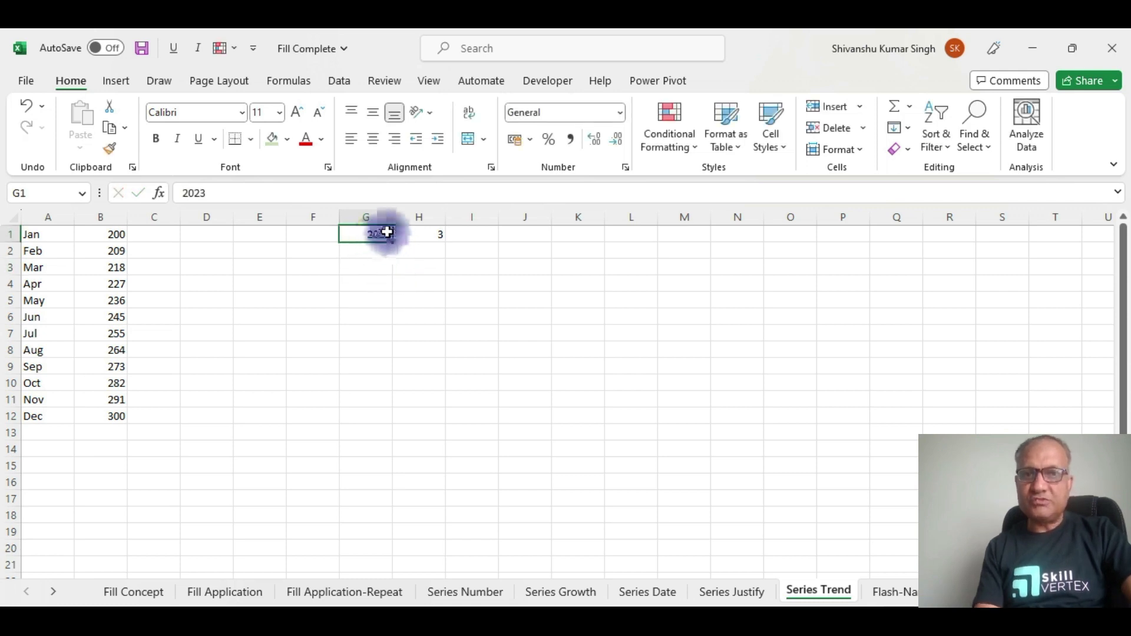
pyautogui.click(910, 128)
pyautogui.click(942, 271)
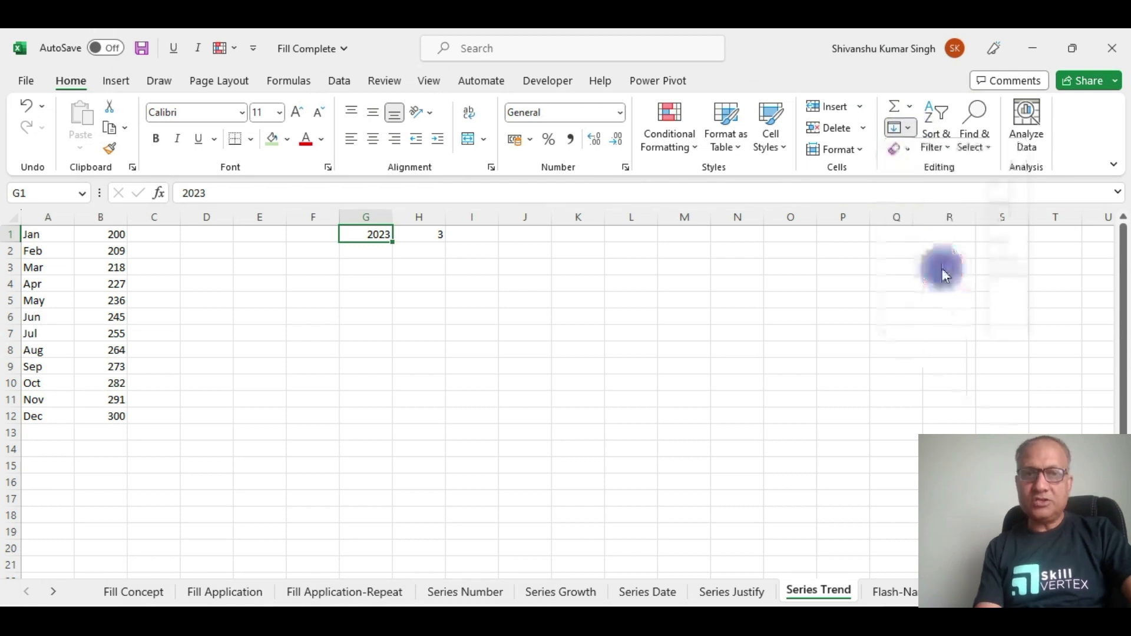
pyautogui.click(620, 131)
pyautogui.click(793, 207)
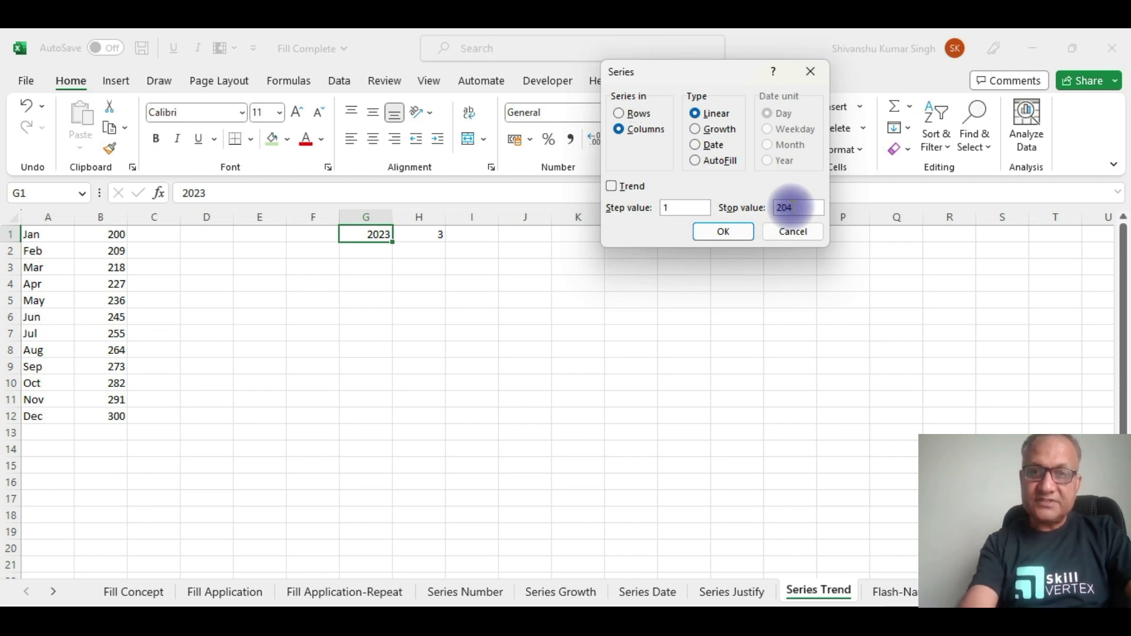
pyautogui.click(720, 233)
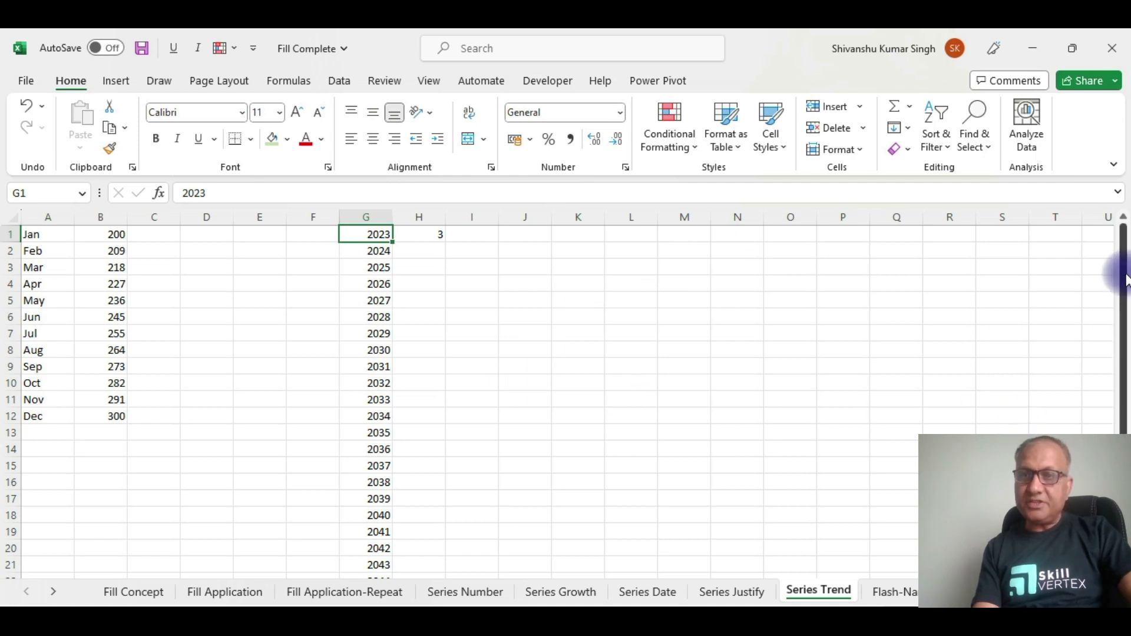
# - Enter 30 in H25, beside the year 2047
pyautogui.moveTo(1123, 274); pyautogui.dragTo(1123, 324)
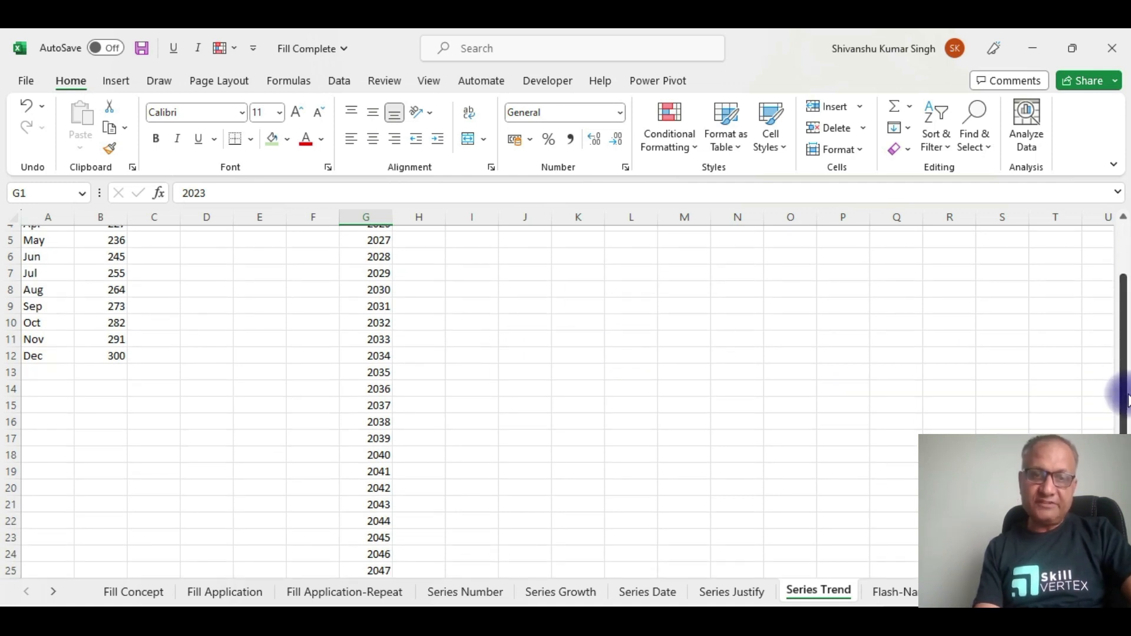
pyautogui.click(410, 569)
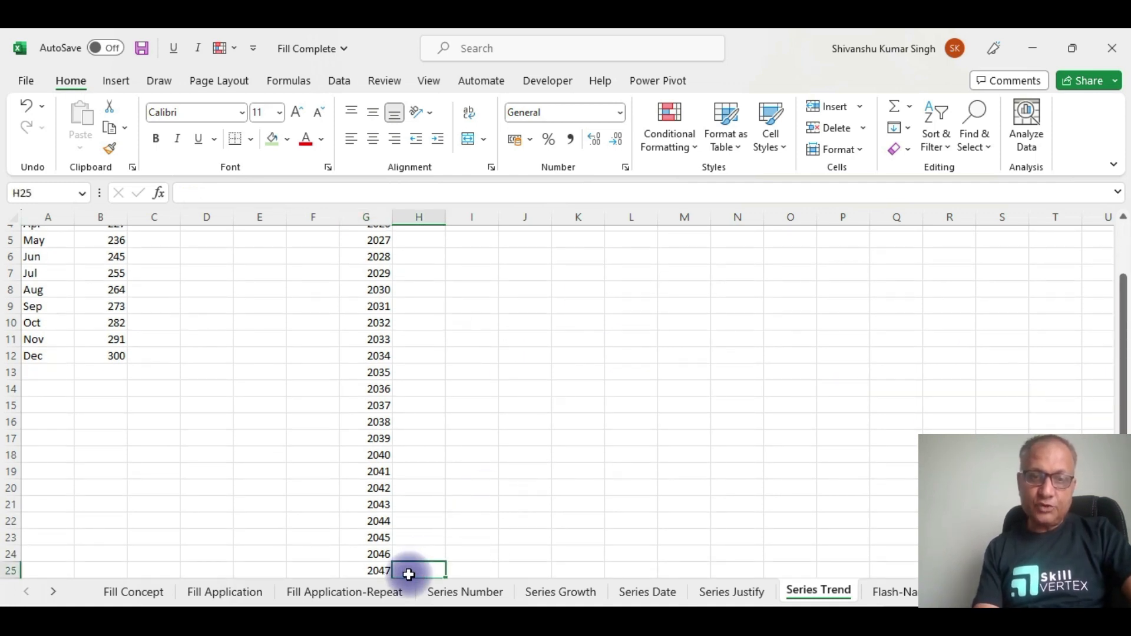
pyautogui.write('30')
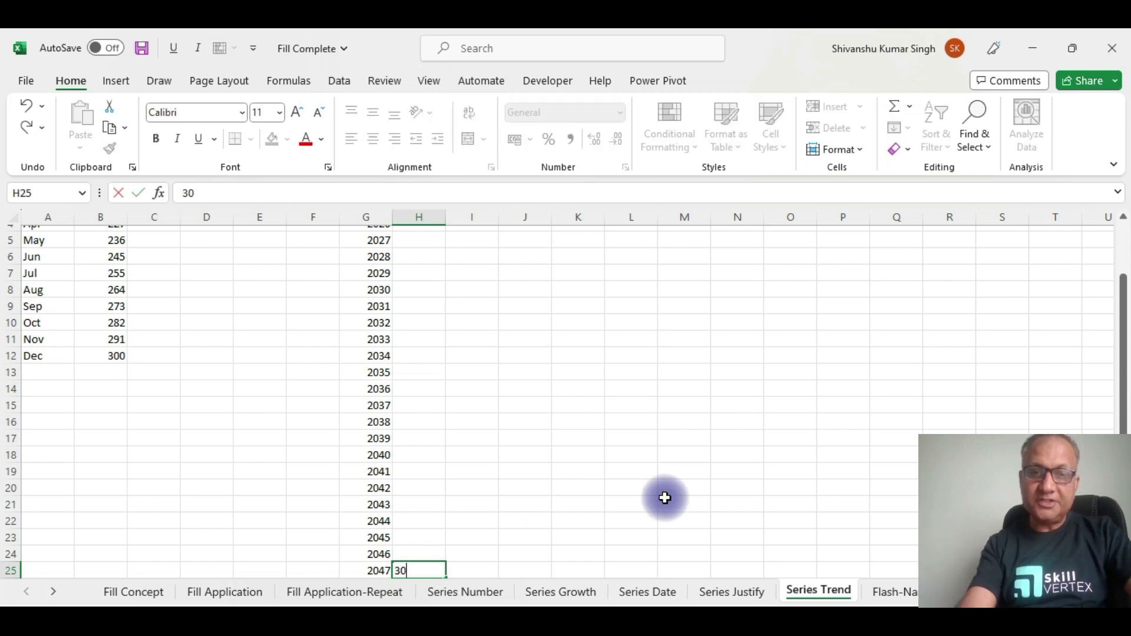
pyautogui.click(649, 439)
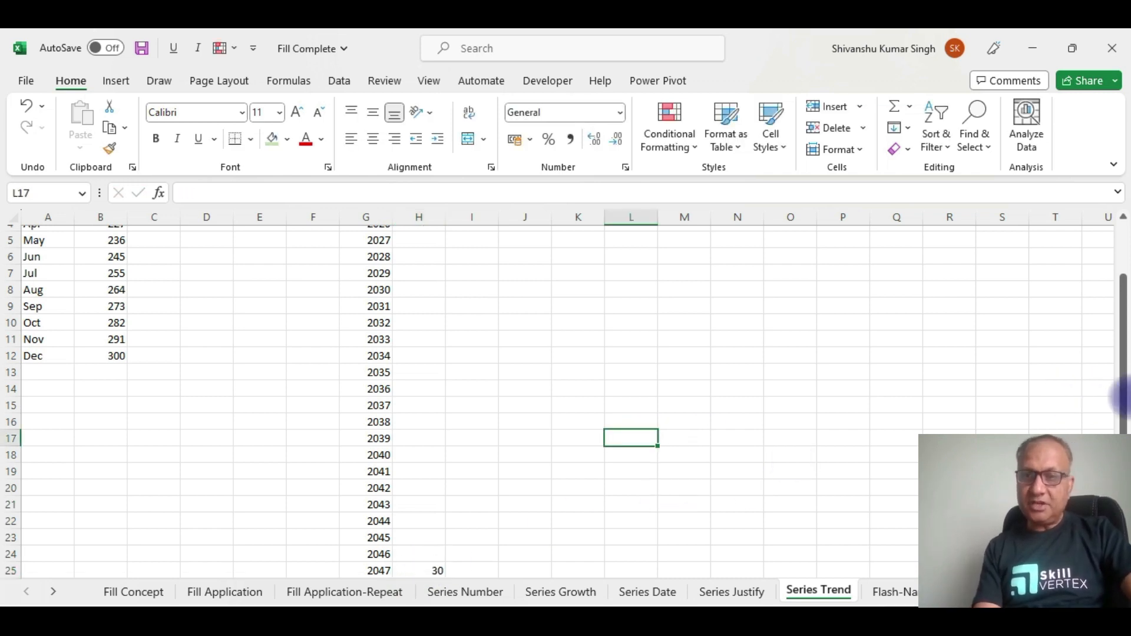
# - Fill the gaps in H1:H25 down the column using a Growth series with Trend enabled
pyautogui.moveTo(1122, 415); pyautogui.dragTo(1121, 363)
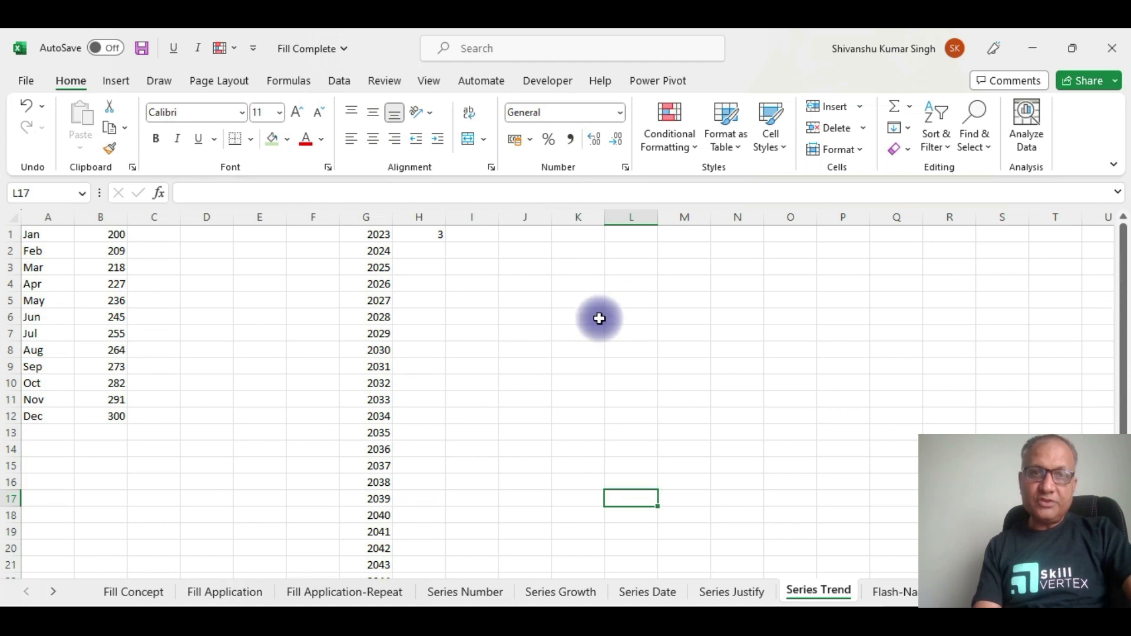
pyautogui.click(428, 234)
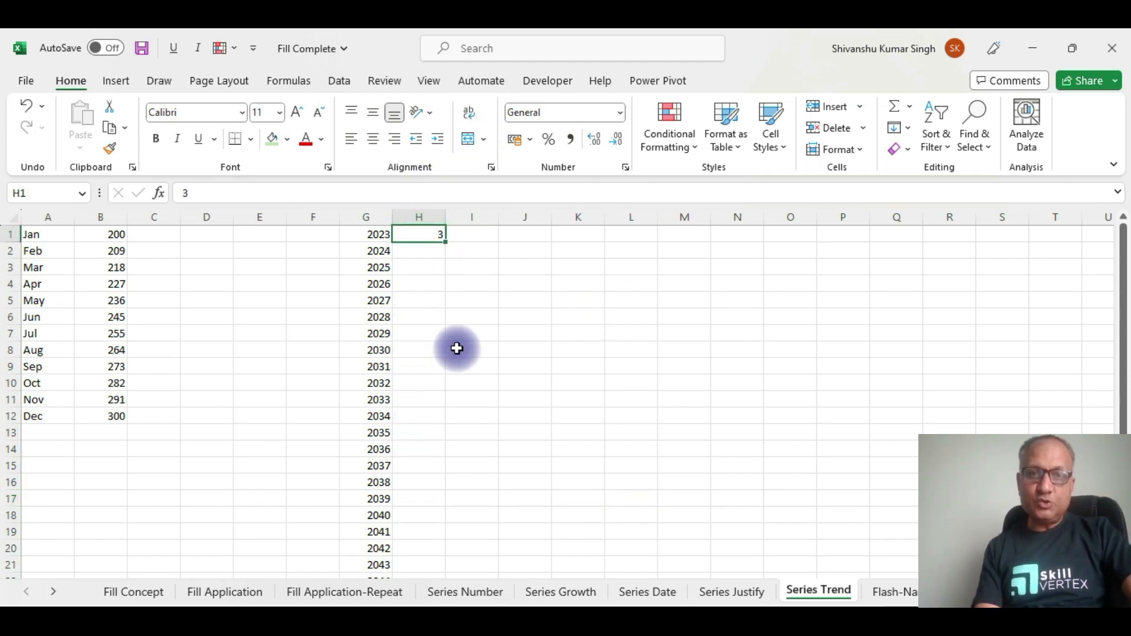
pyautogui.moveTo(417, 232); pyautogui.dragTo(434, 548)
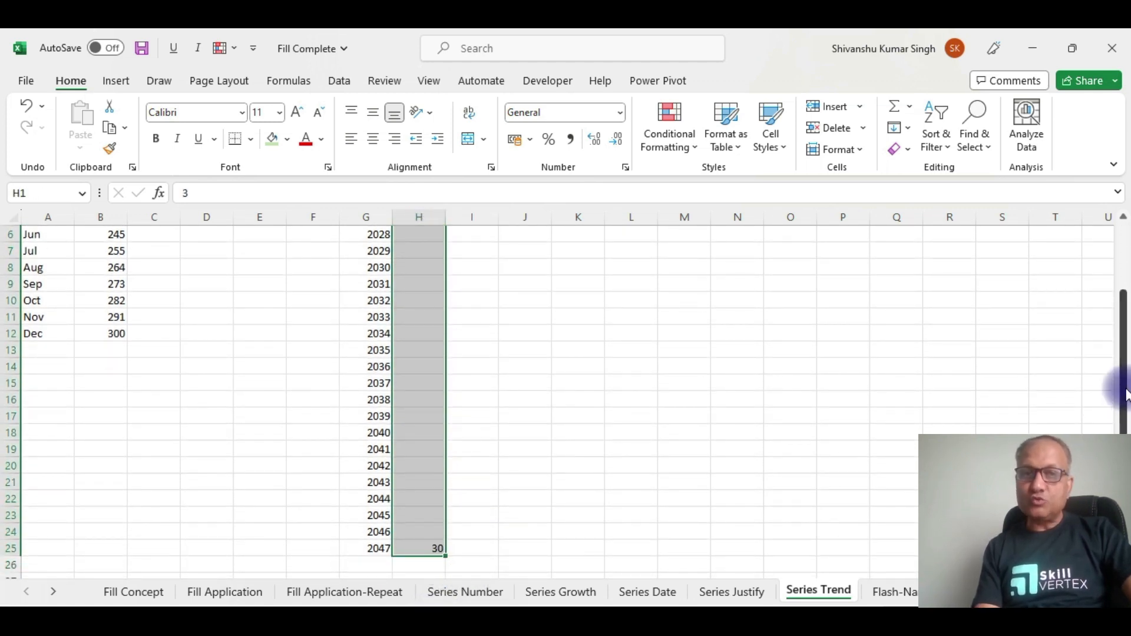
pyautogui.moveTo(1119, 394); pyautogui.dragTo(1119, 277)
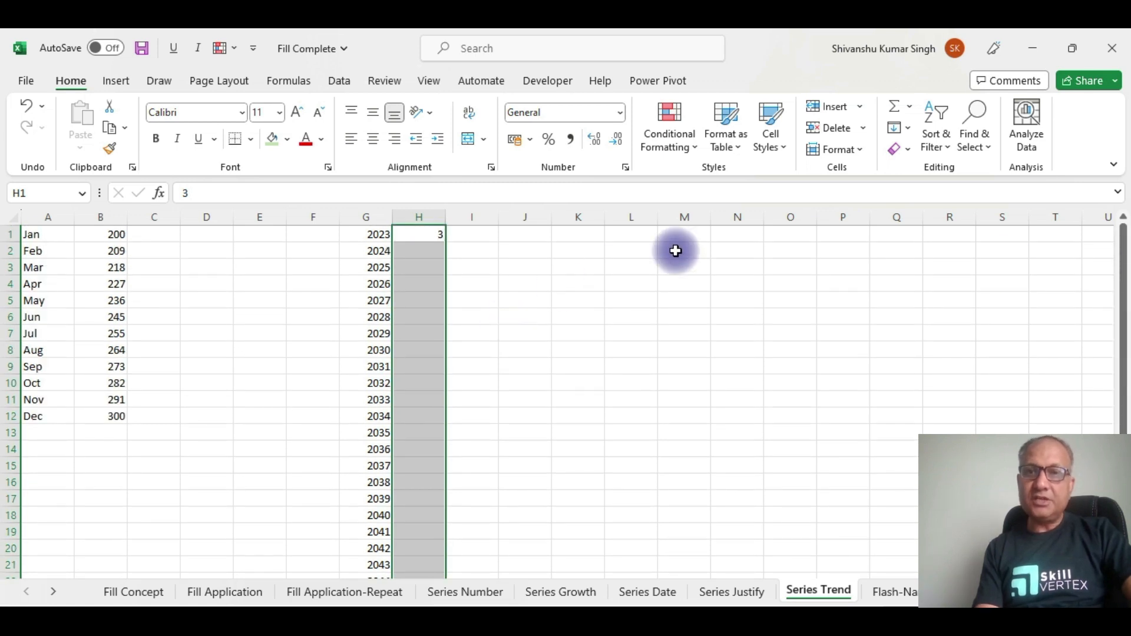
pyautogui.click(908, 129)
pyautogui.click(914, 275)
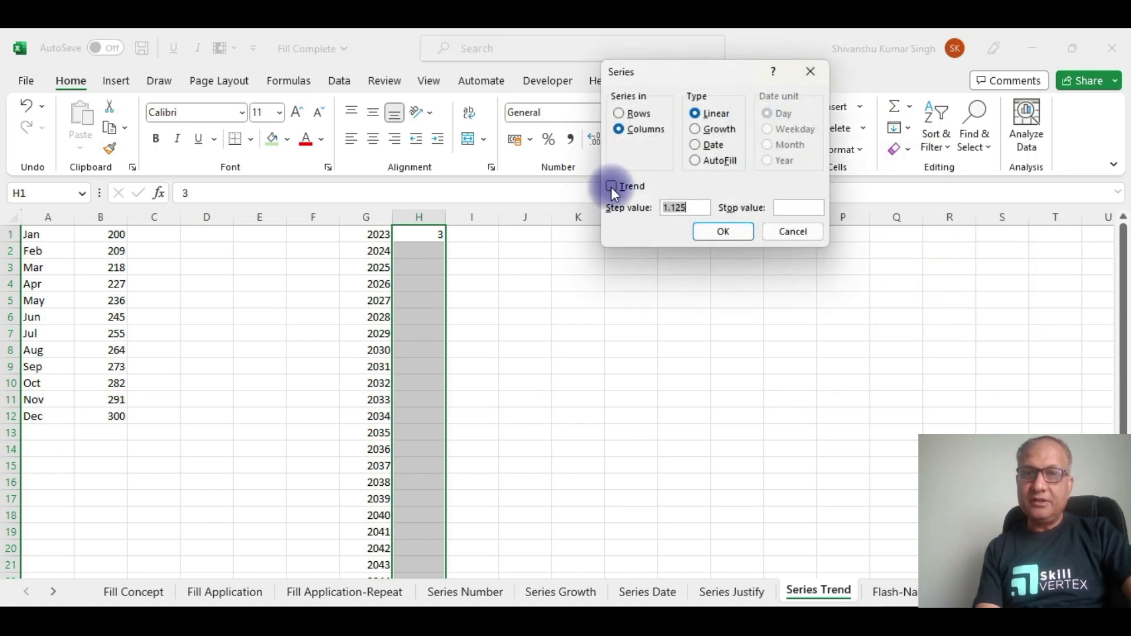
pyautogui.click(611, 187)
pyautogui.click(695, 129)
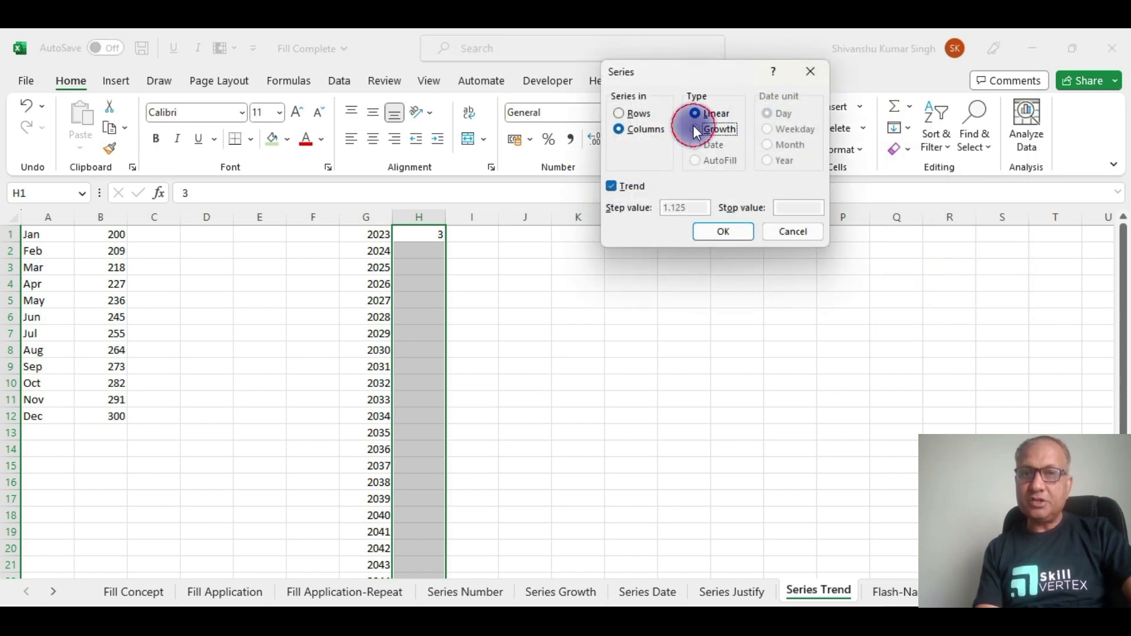
pyautogui.click(712, 233)
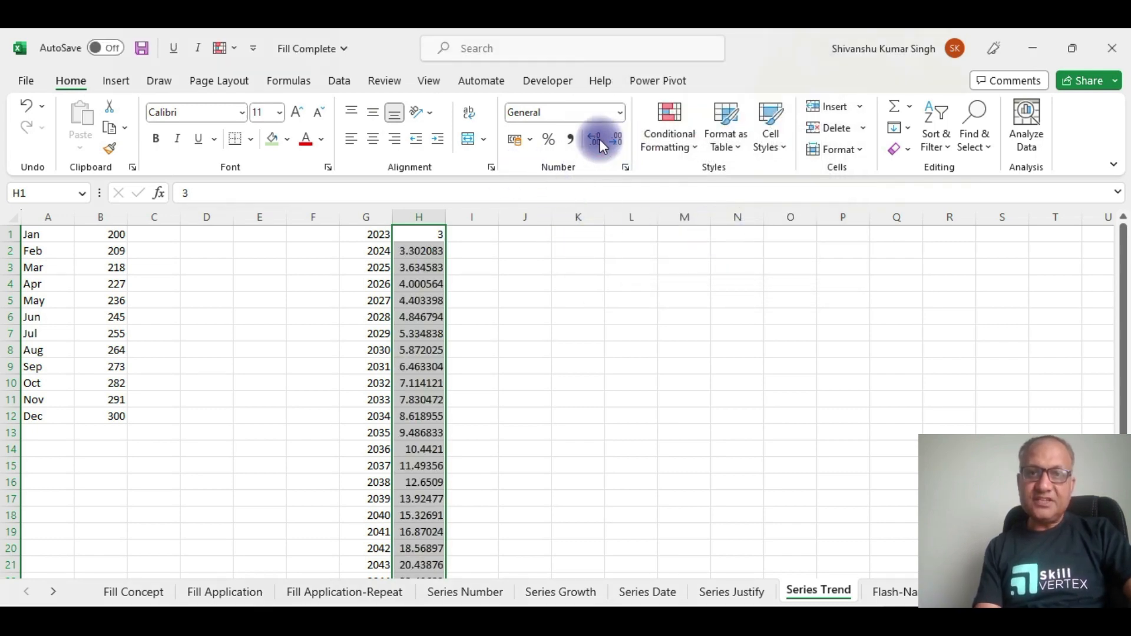
# - Format the growth trend values in H1:H25 to show one decimal place
pyautogui.click(599, 139)
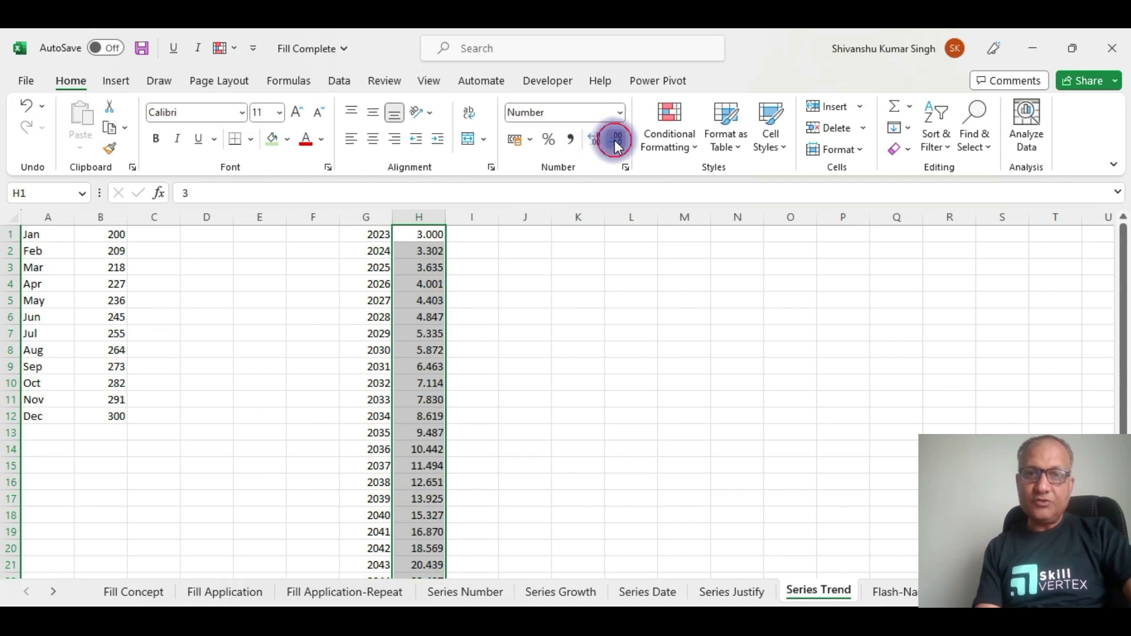
pyautogui.click(614, 140)
pyautogui.click(614, 140)
pyautogui.click(614, 140)
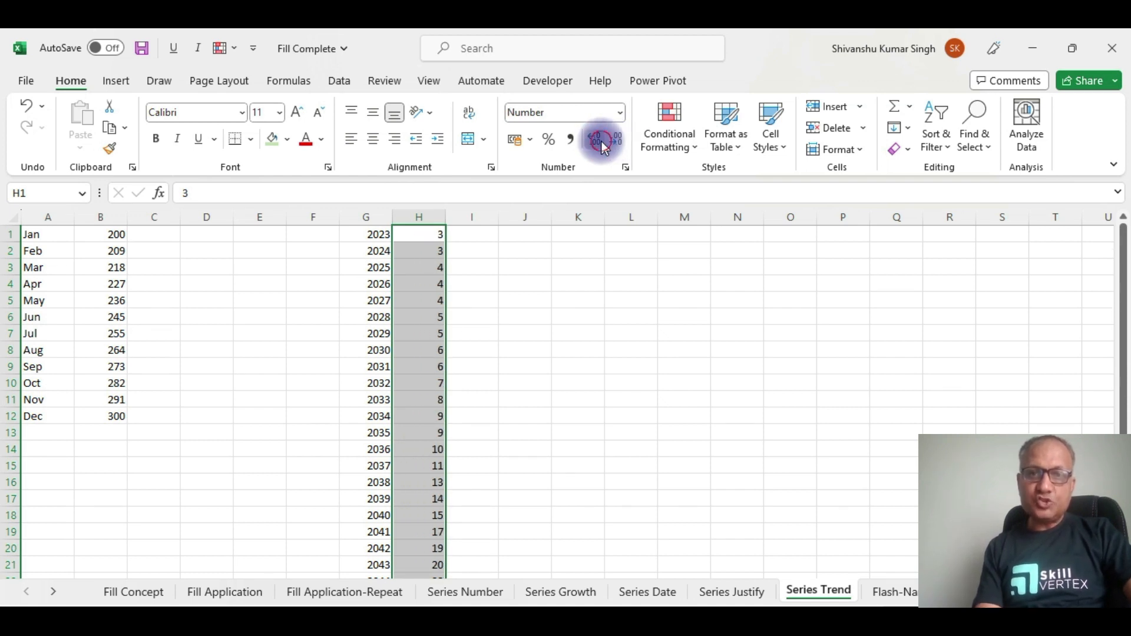
pyautogui.click(601, 140)
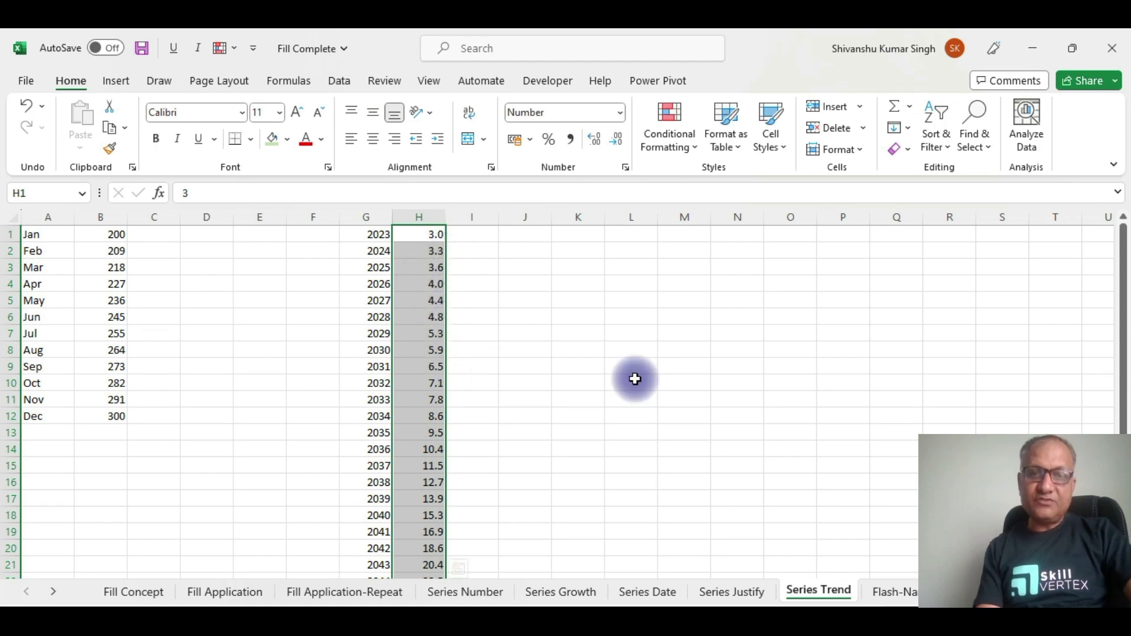
pyautogui.moveTo(1125, 292); pyautogui.dragTo(1121, 315)
pyautogui.moveTo(1116, 231)
pyautogui.mouseDown()
pyautogui.moveTo(1115, 356)
pyautogui.moveTo(1116, 212)
pyautogui.mouseUp()
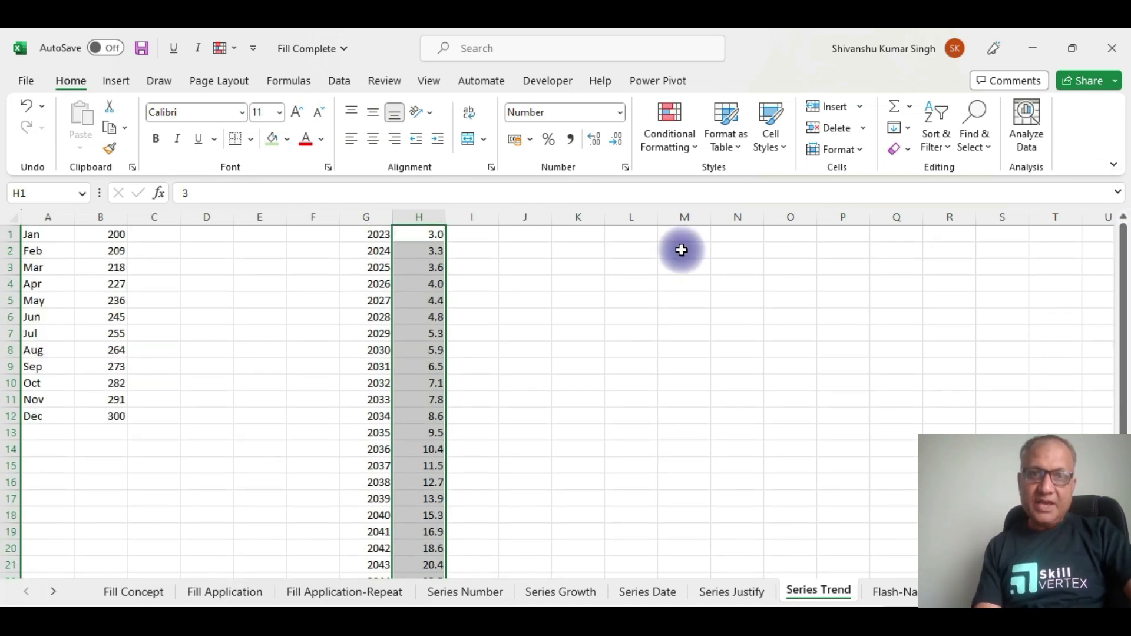
# - Check the growth factor in I4 with the formula =H4/H3, and clear the cell
pyautogui.click(473, 285)
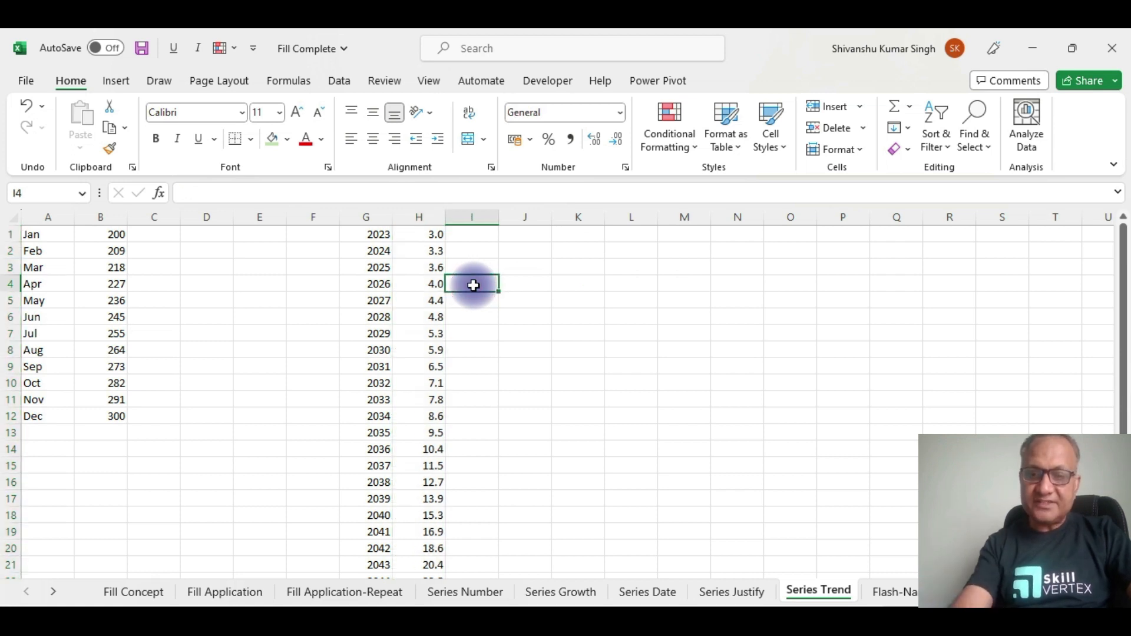
pyautogui.write('=')
pyautogui.click(418, 284)
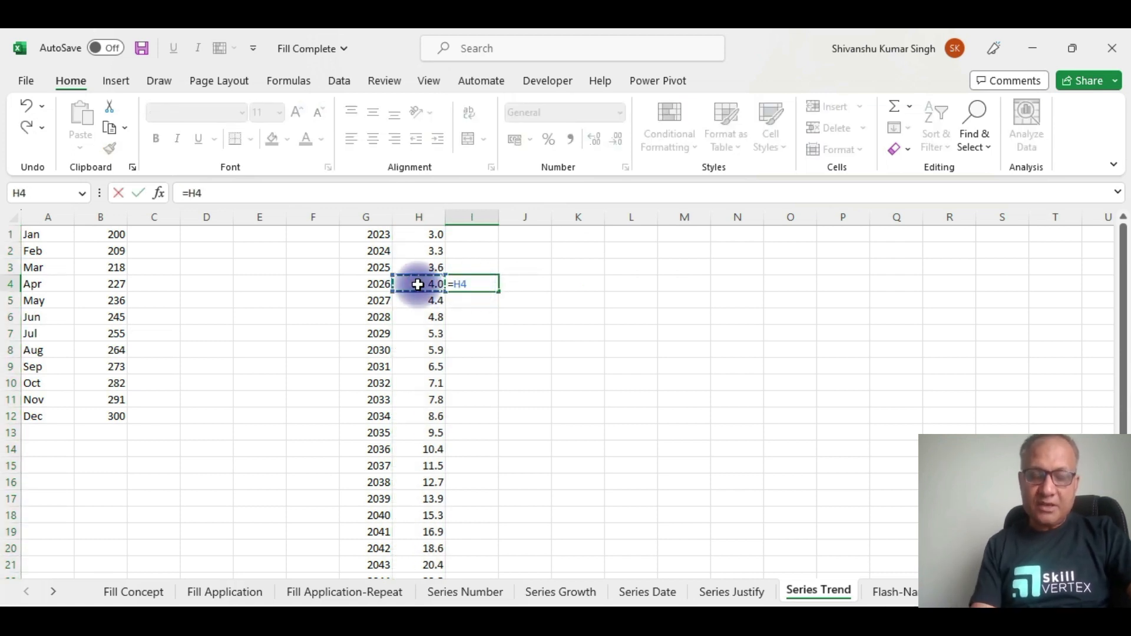
pyautogui.write('/')
pyautogui.click(430, 269)
pyautogui.press('Return')
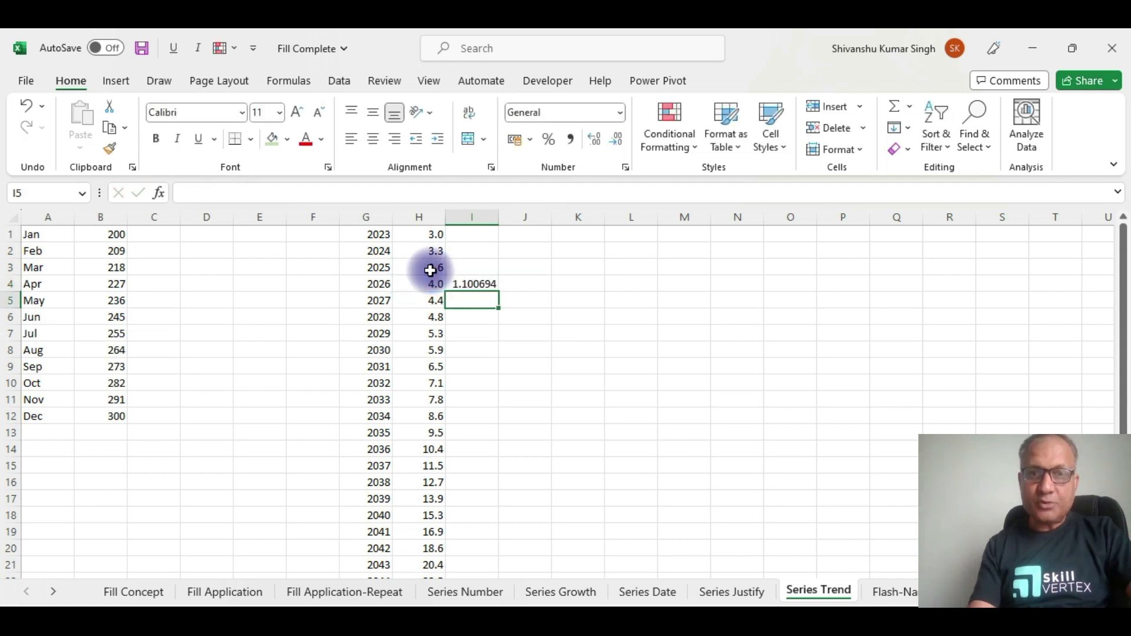
pyautogui.click(474, 285)
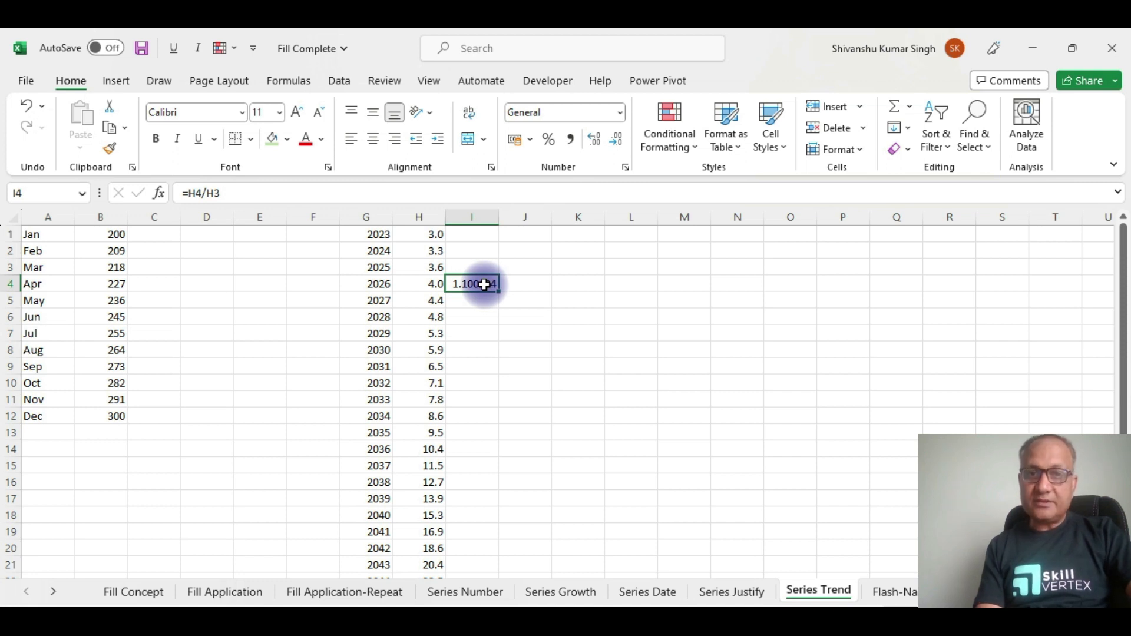
pyautogui.press('Delete')
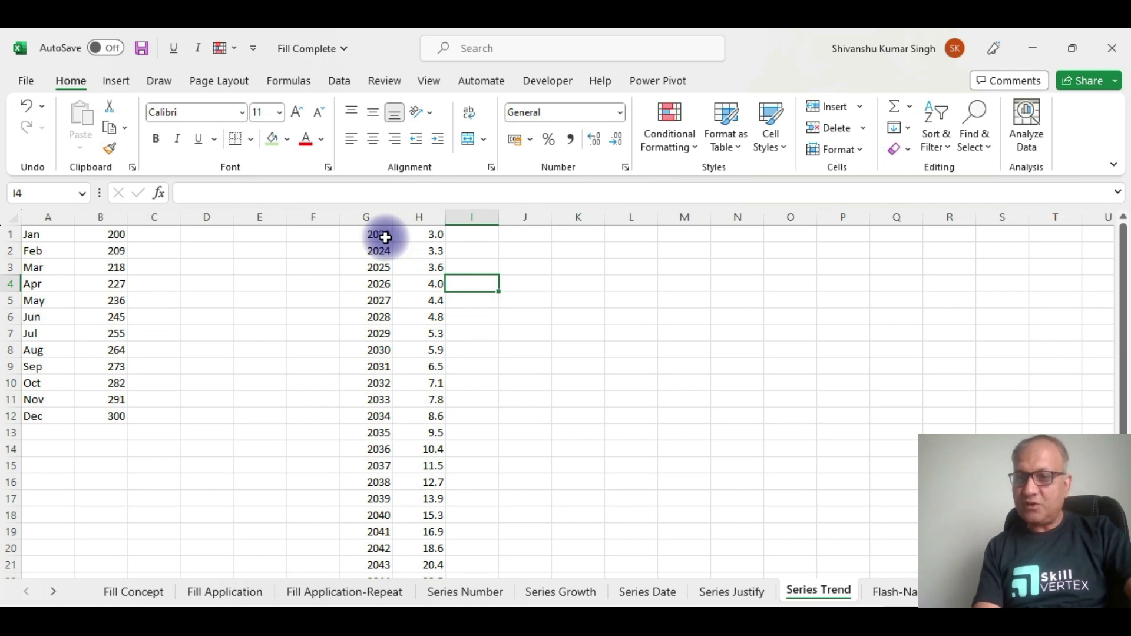
pyautogui.moveTo(1123, 259); pyautogui.dragTo(1123, 154)
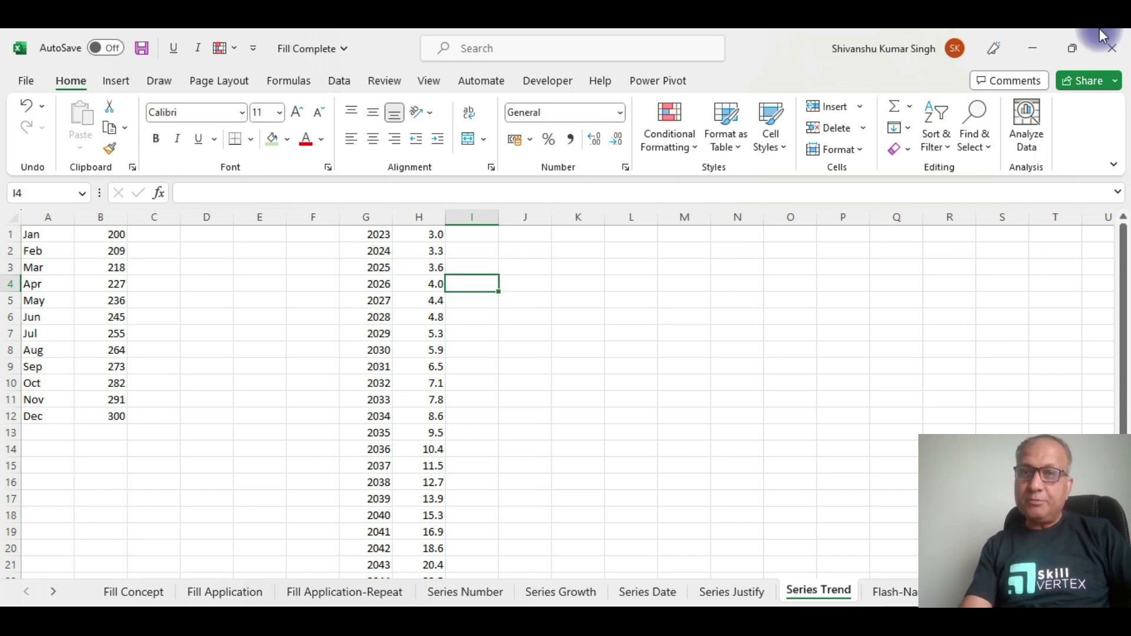
pyautogui.click(906, 129)
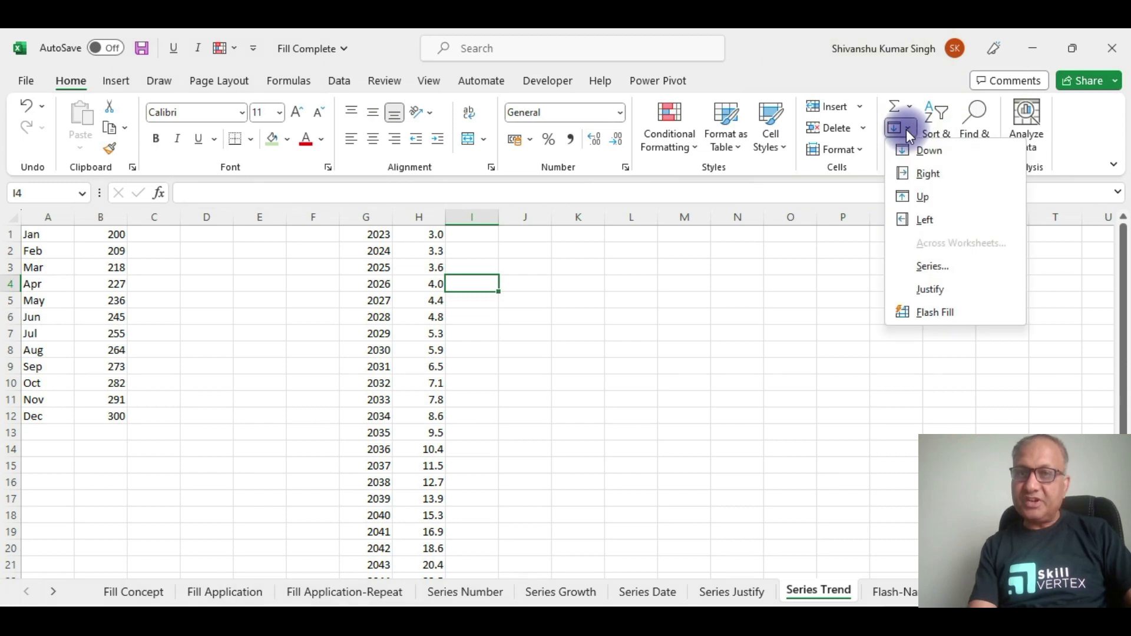
pyautogui.click(936, 266)
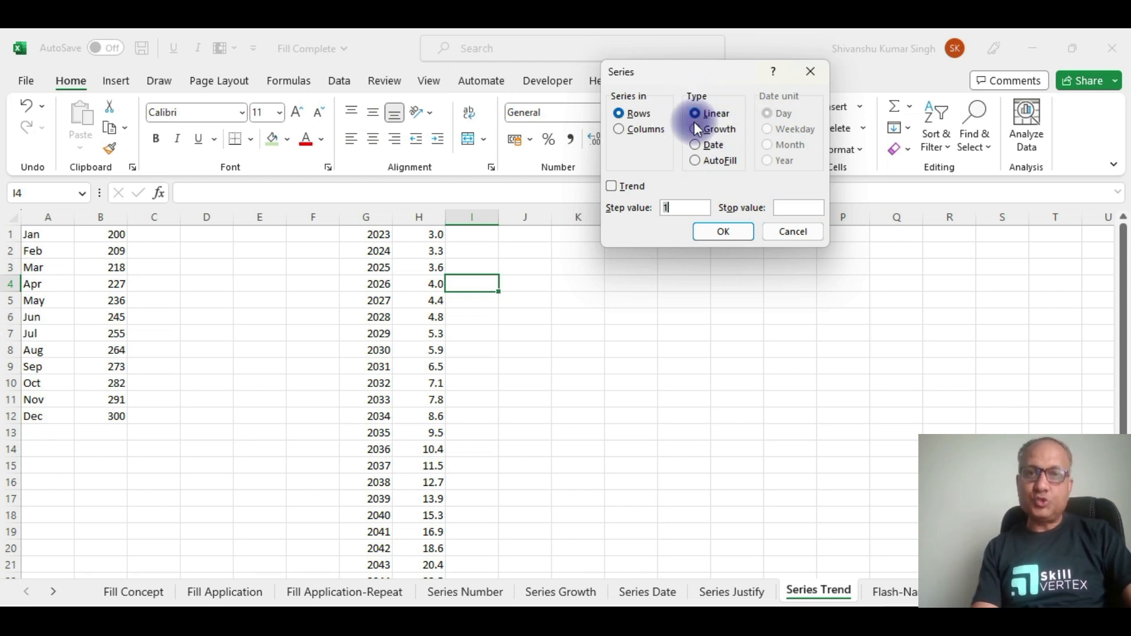
pyautogui.click(724, 232)
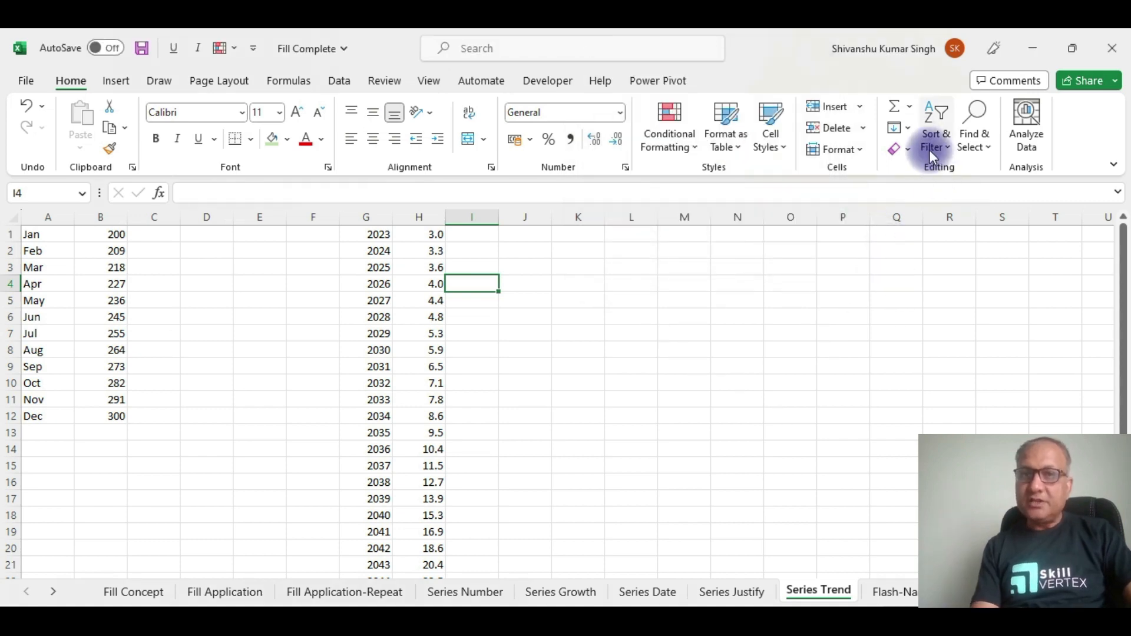
pyautogui.click(907, 128)
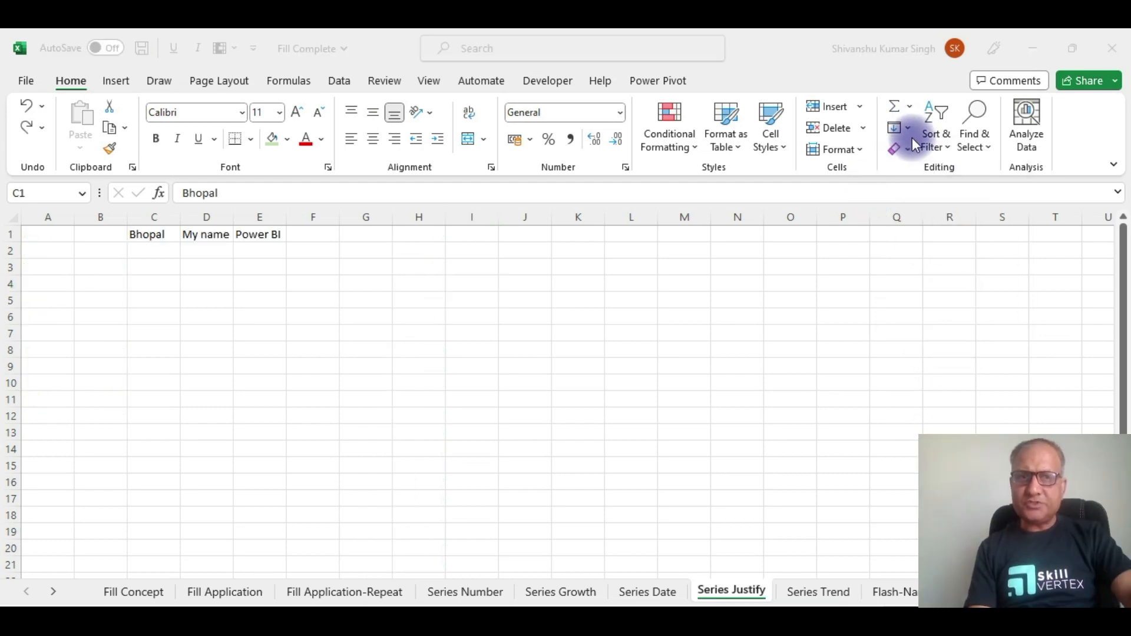
# - Examine the full contents of C1, D1 and E1 on the Series Justify sheet and the empty cells below D1
pyautogui.click(157, 230)
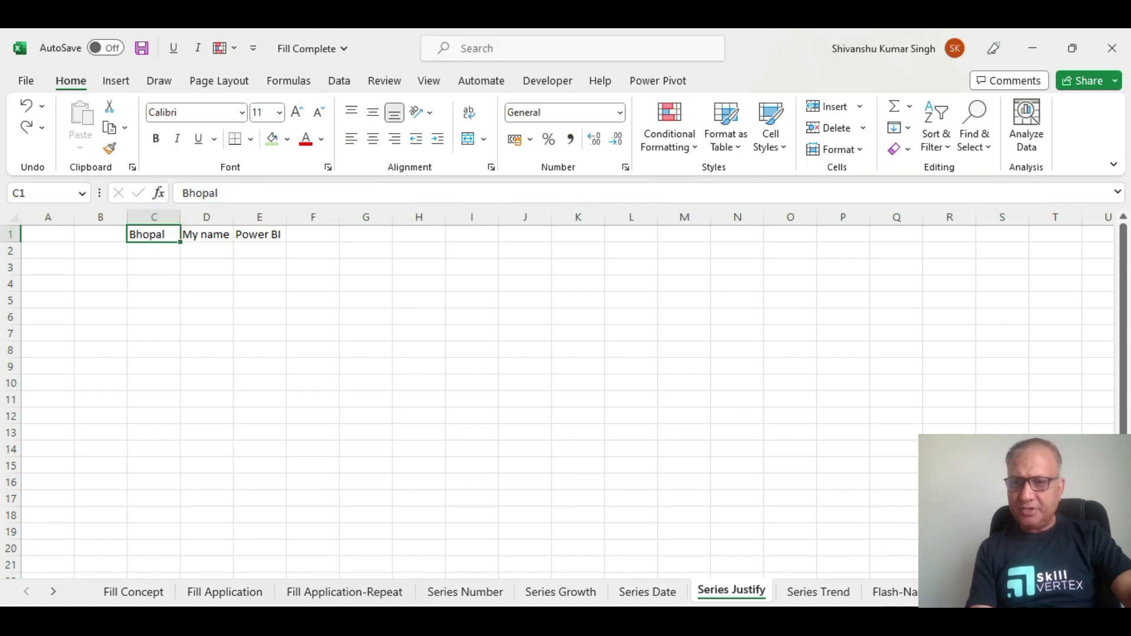
pyautogui.scroll(4, 557, 395)
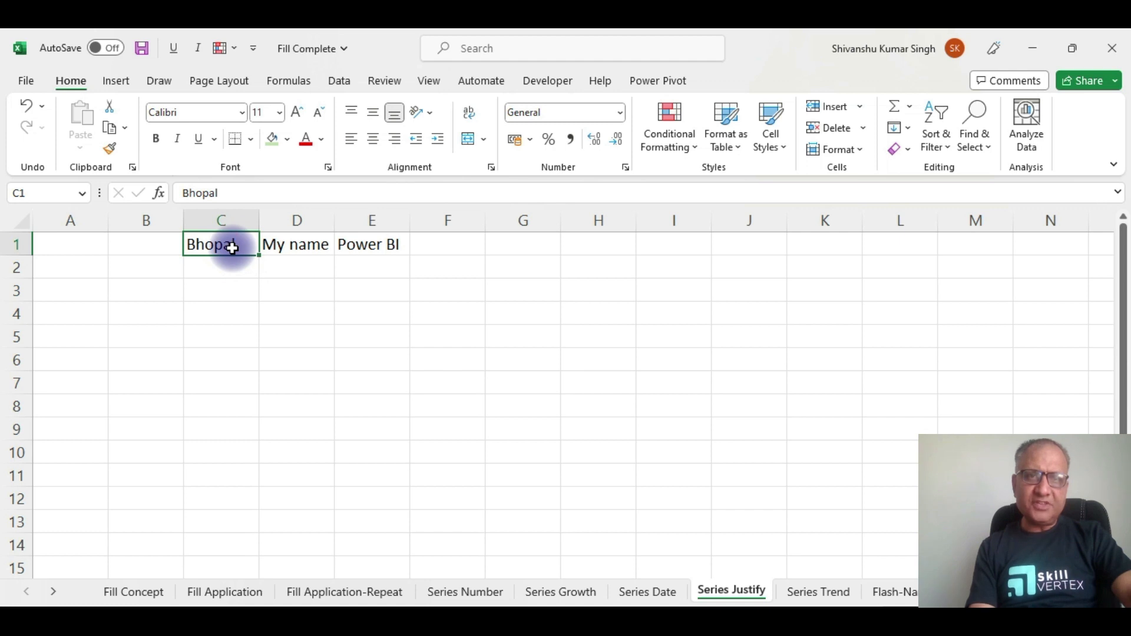
pyautogui.click(375, 243)
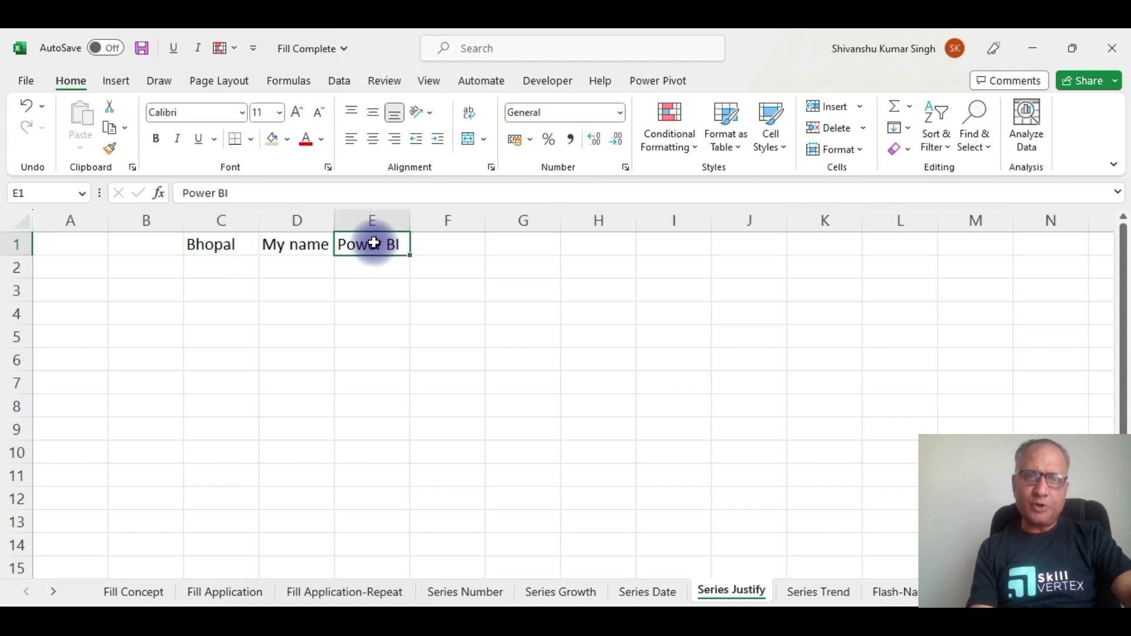
pyautogui.click(291, 247)
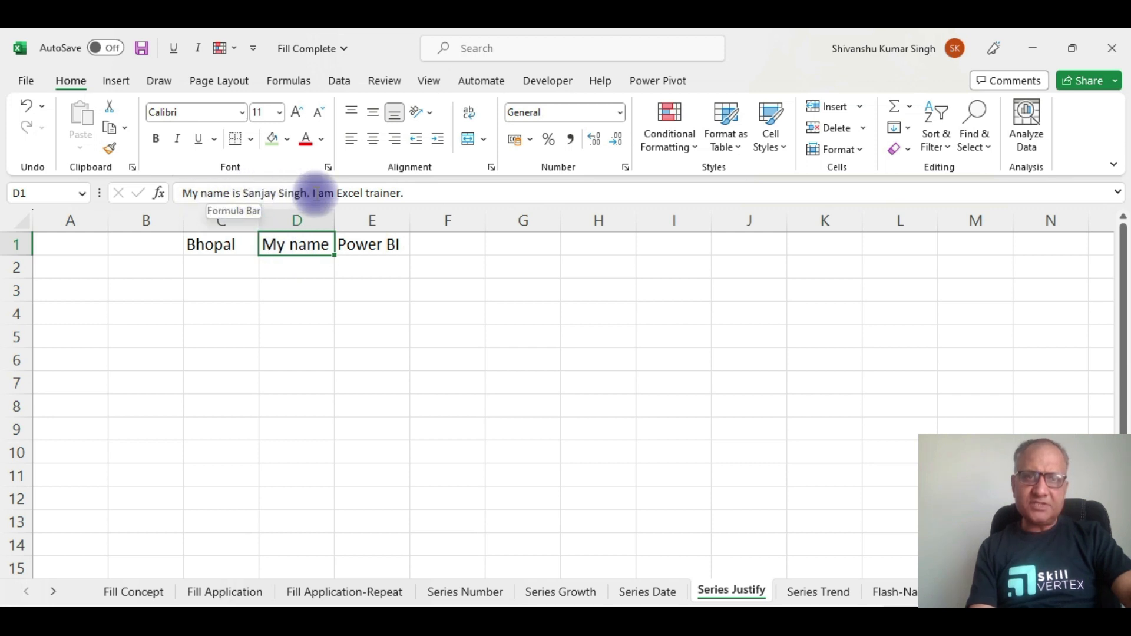
pyautogui.click(305, 245)
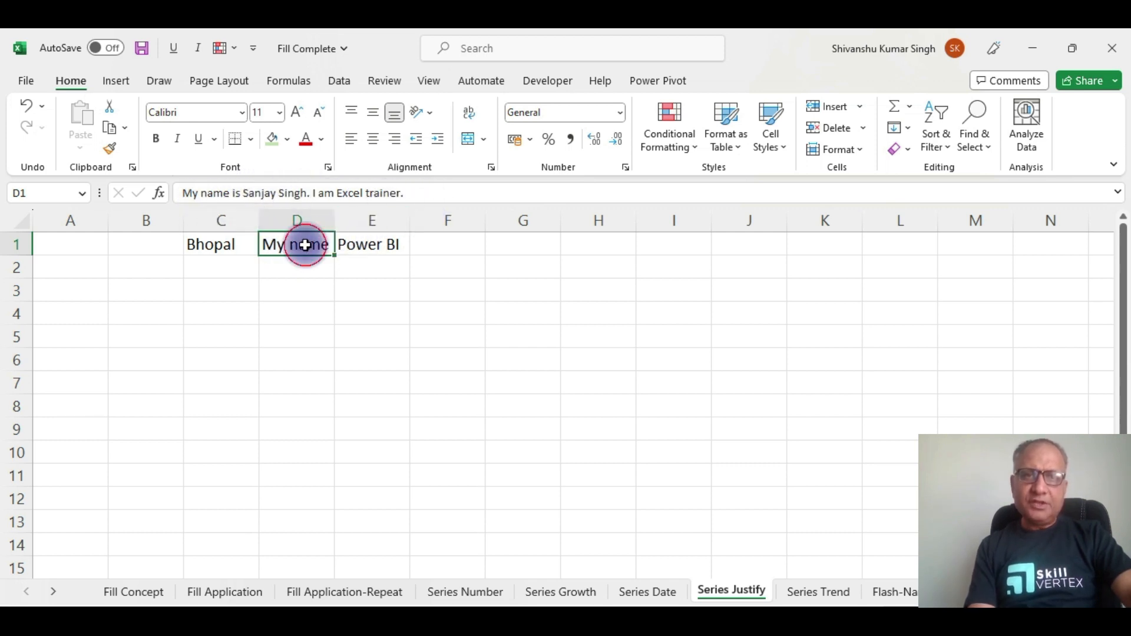
pyautogui.click(295, 272)
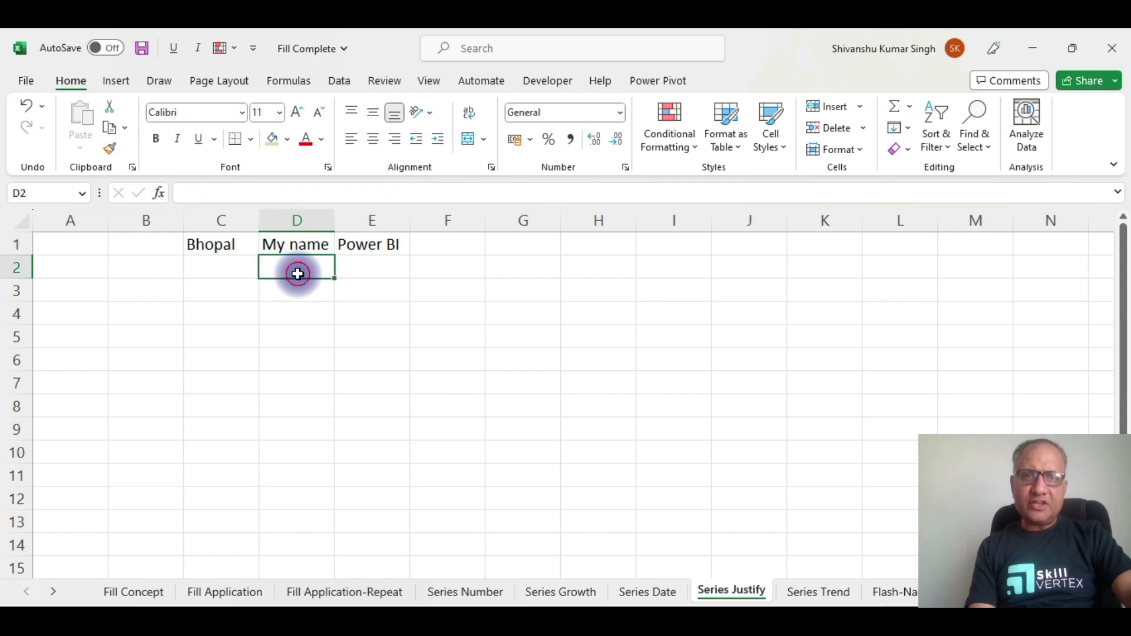
pyautogui.click(306, 241)
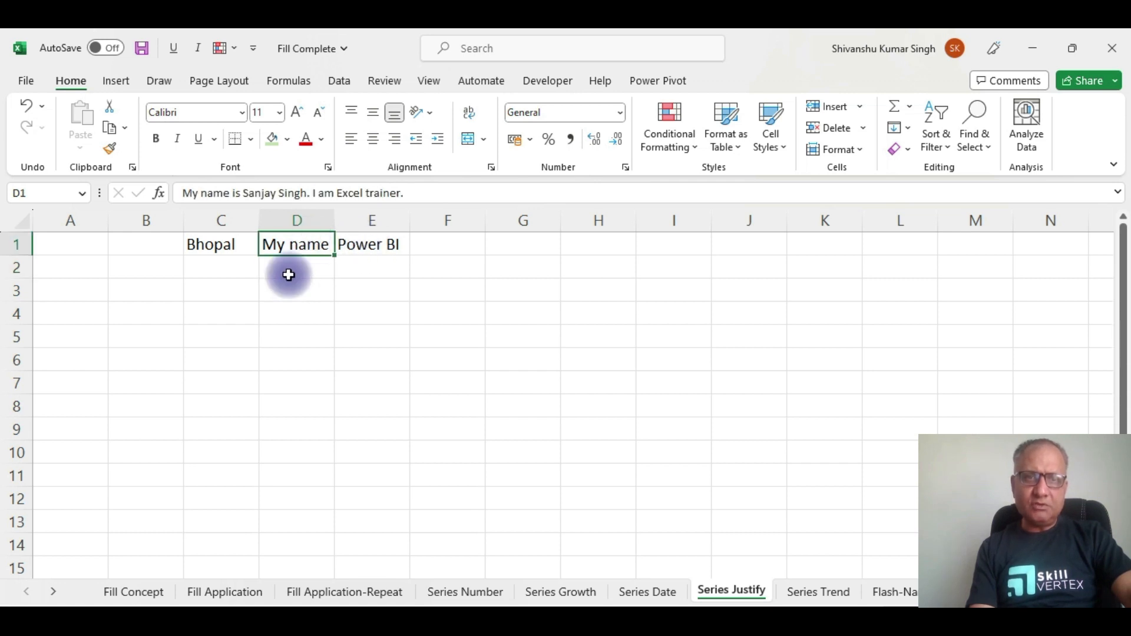
pyautogui.click(312, 286)
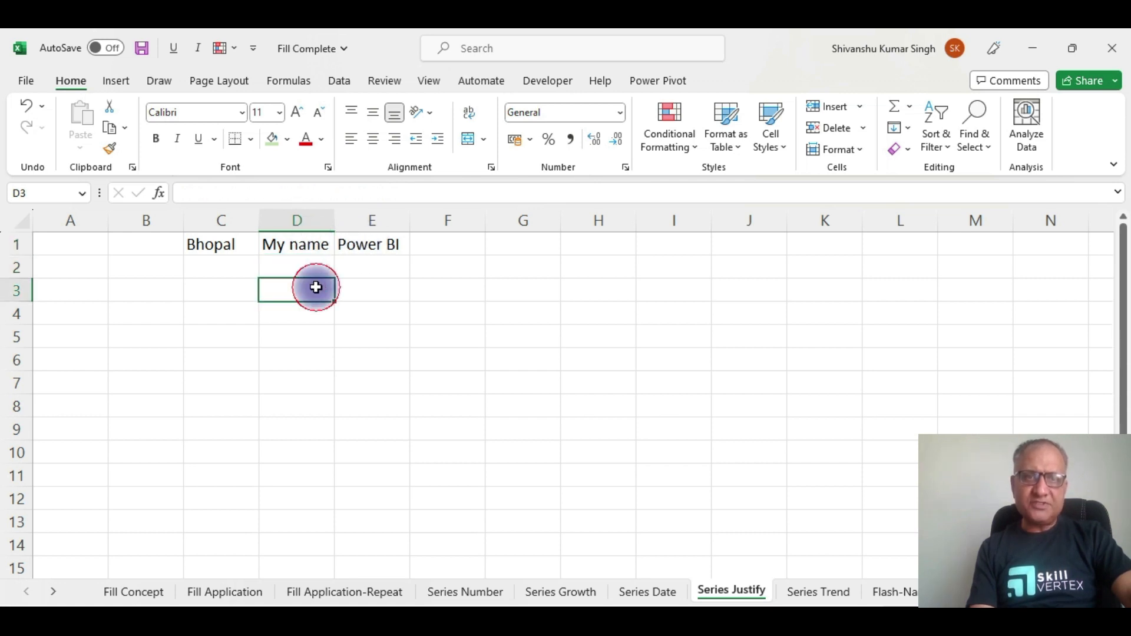
pyautogui.click(307, 244)
pyautogui.moveTo(300, 245); pyautogui.dragTo(295, 313)
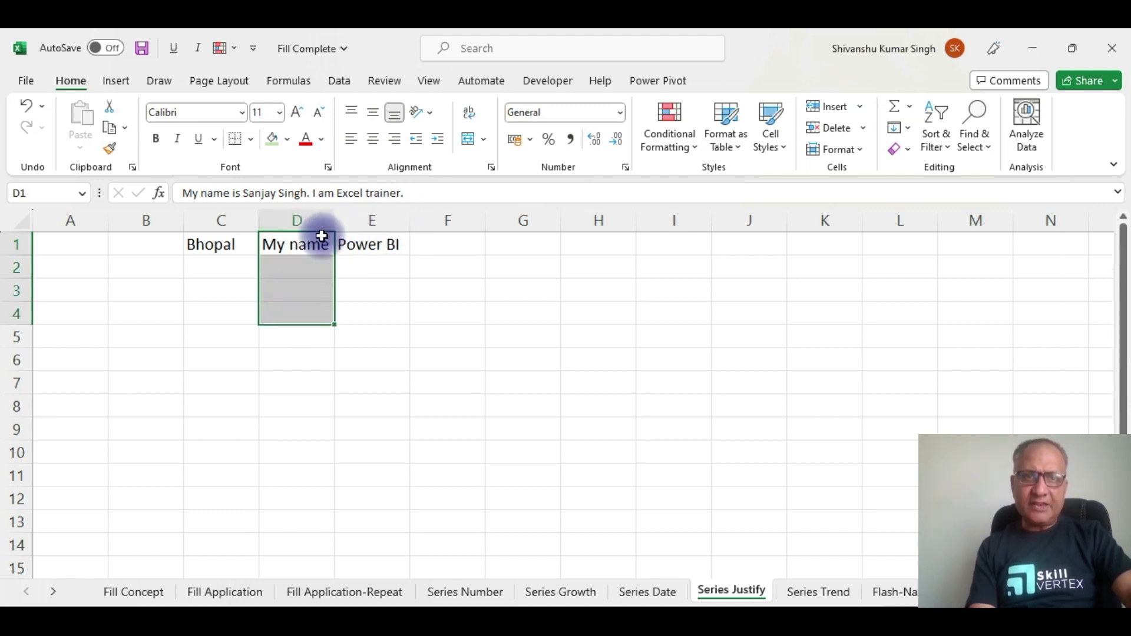
pyautogui.click(304, 238)
pyautogui.moveTo(304, 238); pyautogui.dragTo(293, 316)
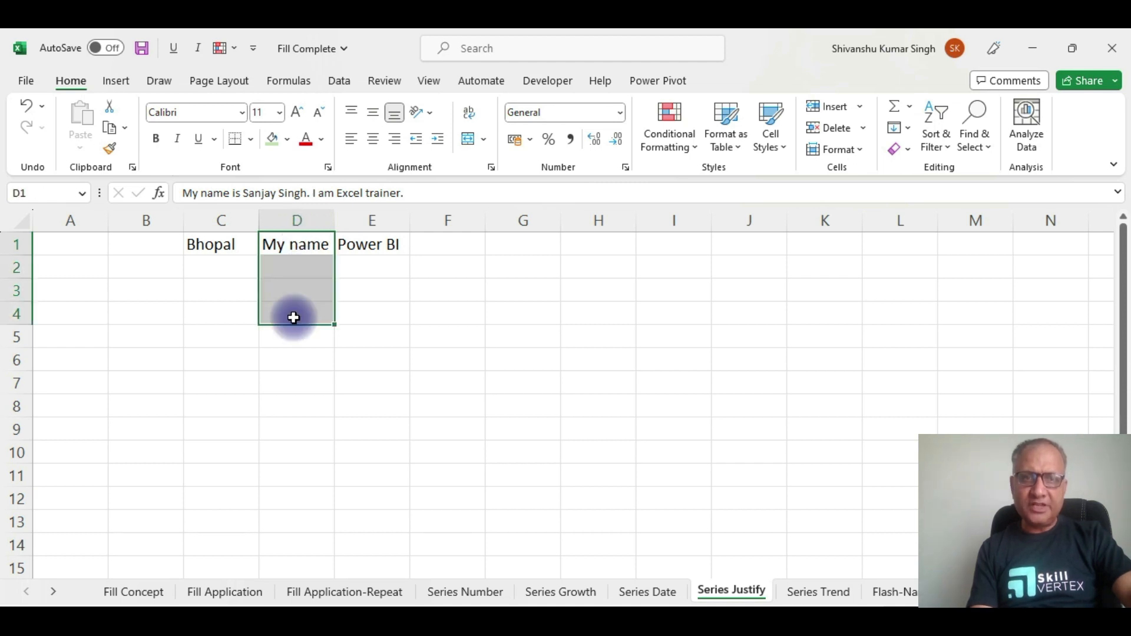
# - Justify the long text in D1 down column D, allowing it to extend below the selected cell, and select D1:D5
pyautogui.click(303, 248)
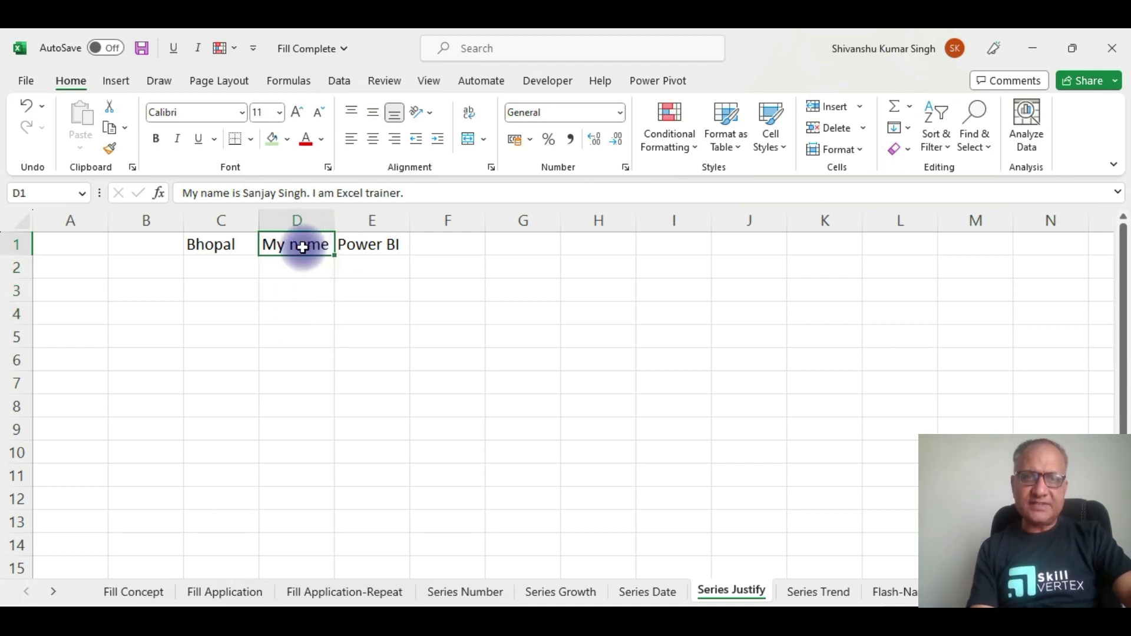
pyautogui.click(910, 126)
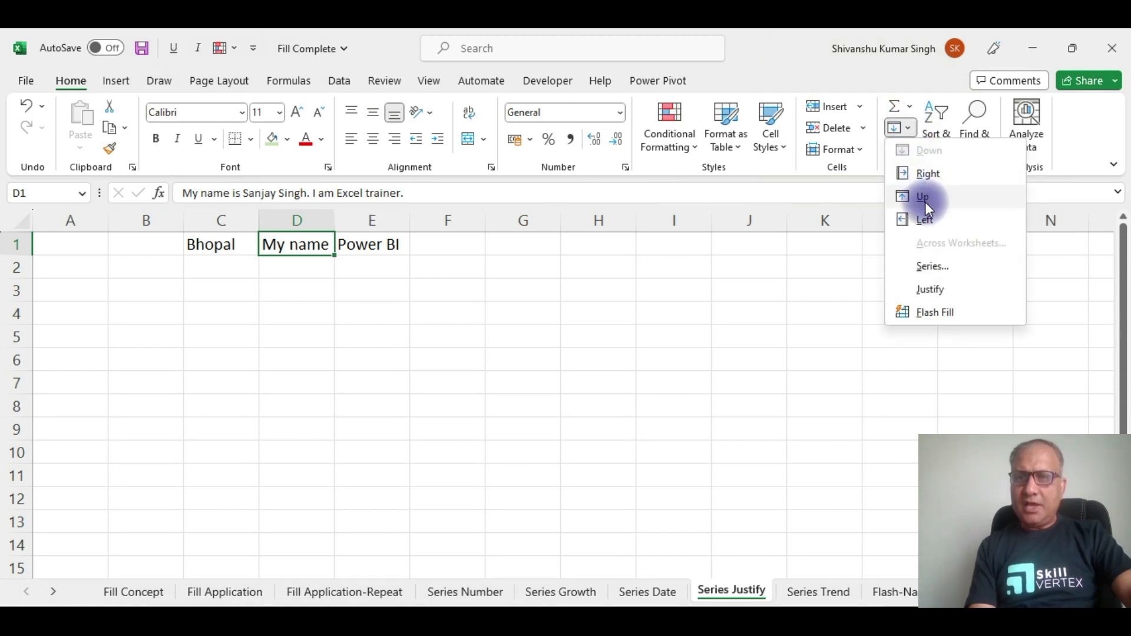
pyautogui.click(931, 288)
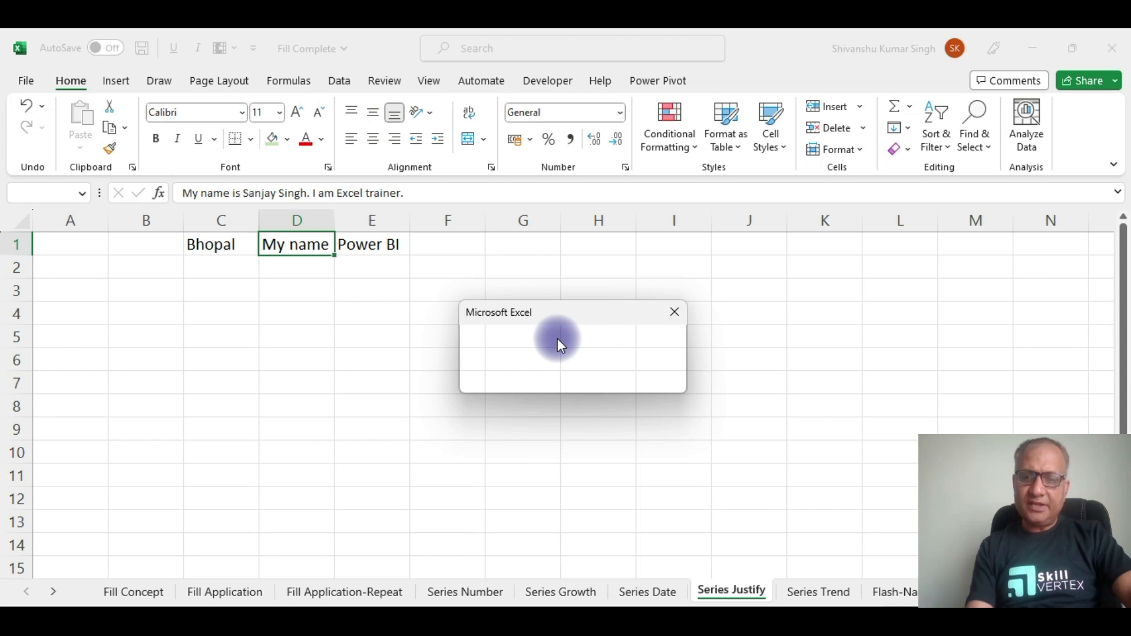
pyautogui.click(557, 339)
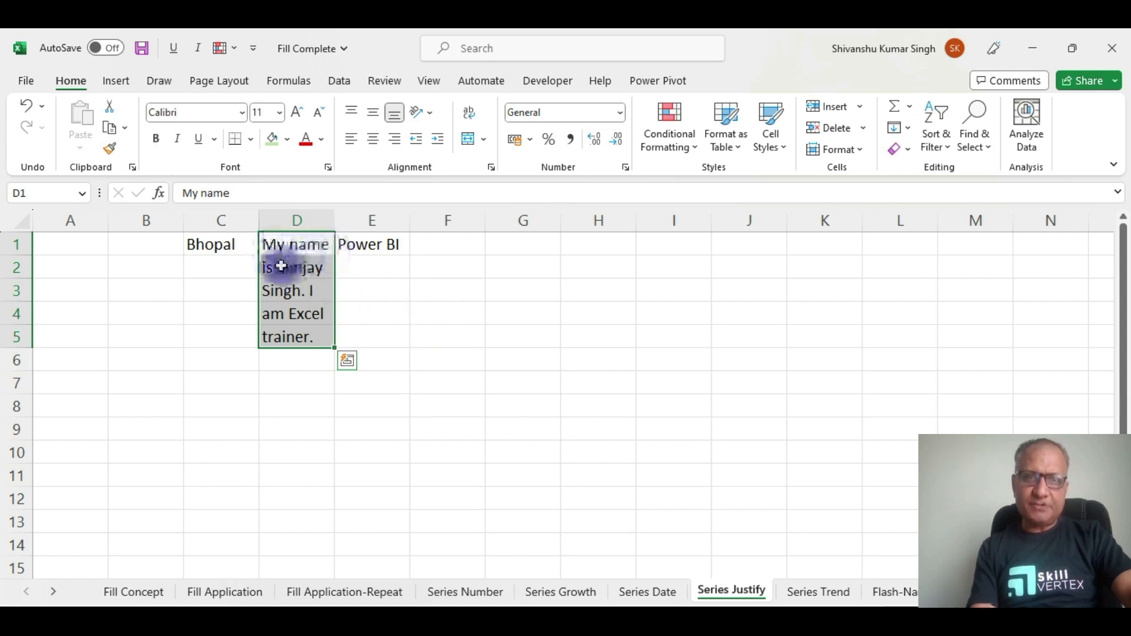
pyautogui.click(399, 318)
pyautogui.moveTo(309, 245); pyautogui.dragTo(299, 337)
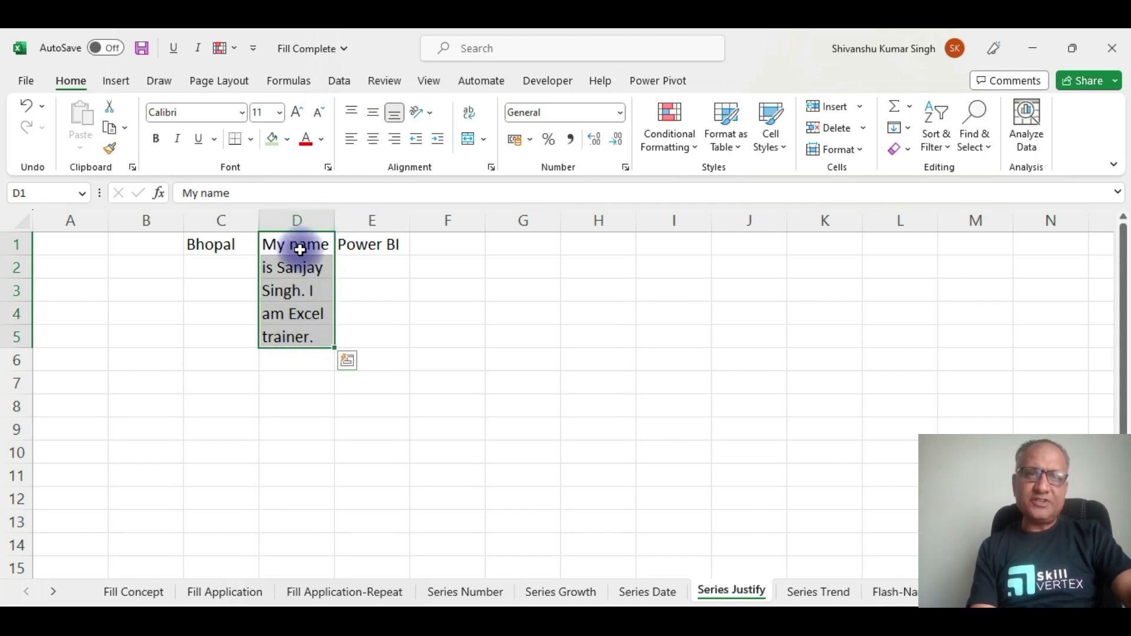
# - Select the empty range G1:G3 and open the Fill options
pyautogui.click(515, 246)
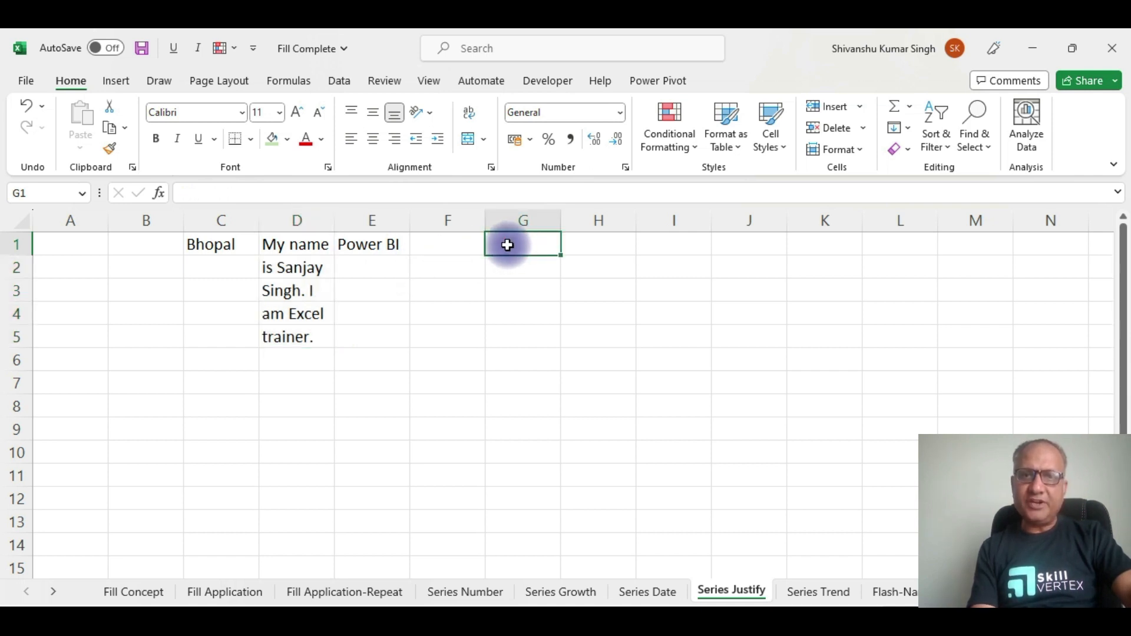
pyautogui.moveTo(517, 243); pyautogui.dragTo(524, 306)
pyautogui.moveTo(520, 250); pyautogui.dragTo(524, 294)
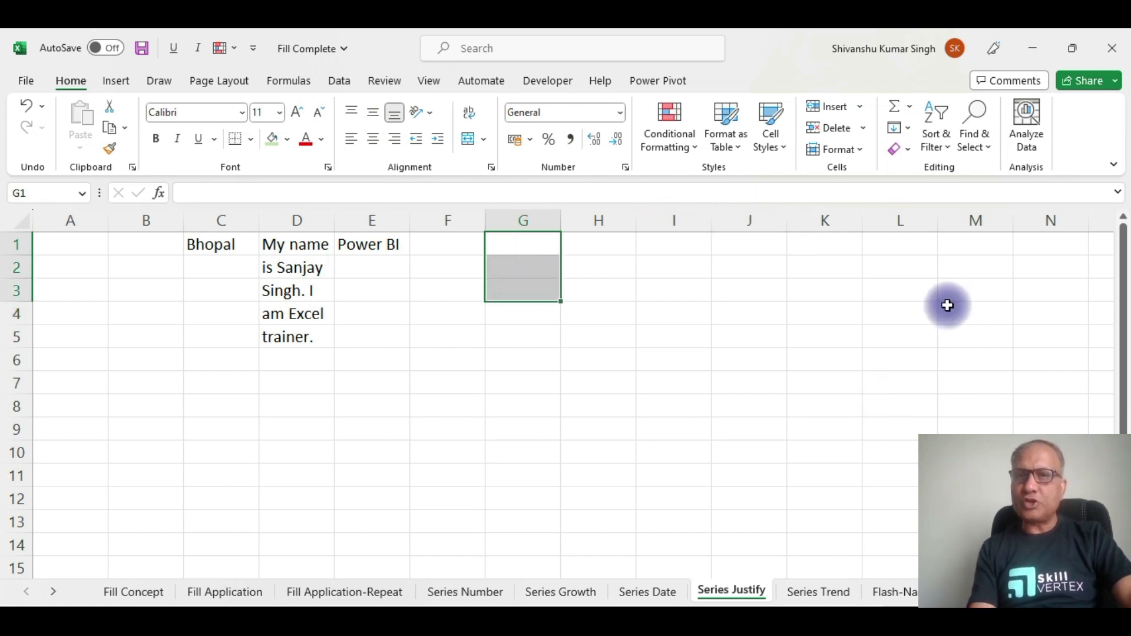
pyautogui.click(907, 129)
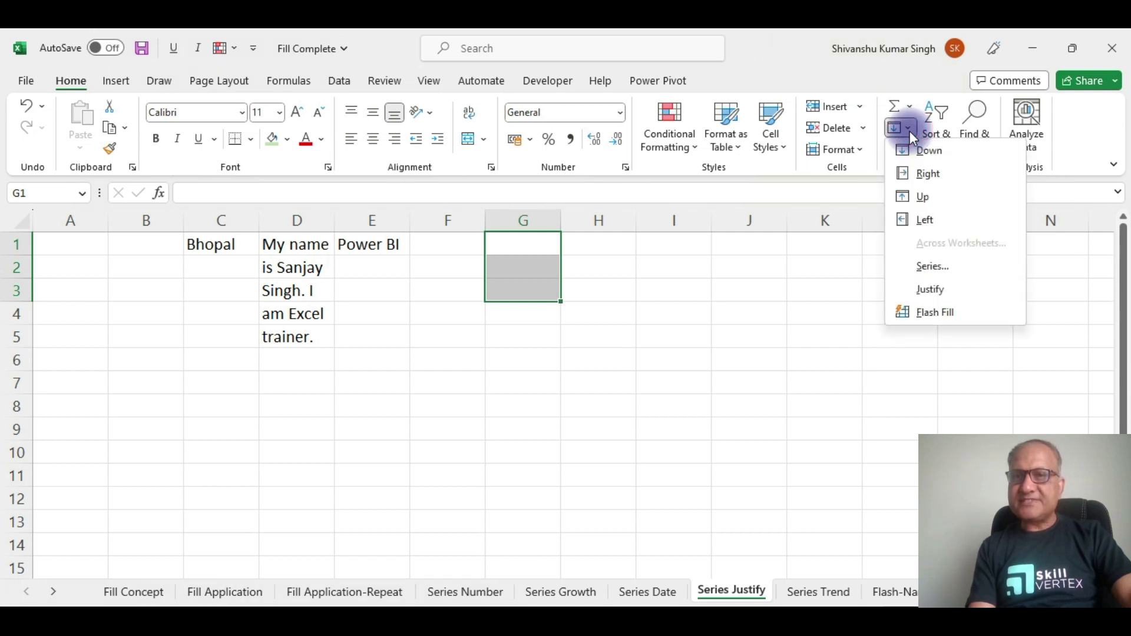